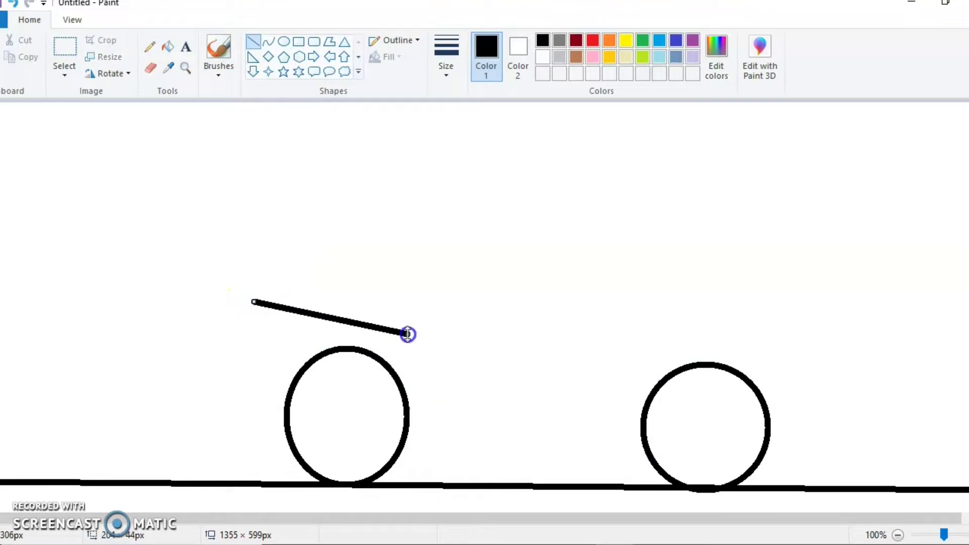
# Draw the lower frame between the wheels with two straight lines and a curve rising over the front wheel
pyautogui.moveTo(430, 419); pyautogui.dragTo(414, 334)
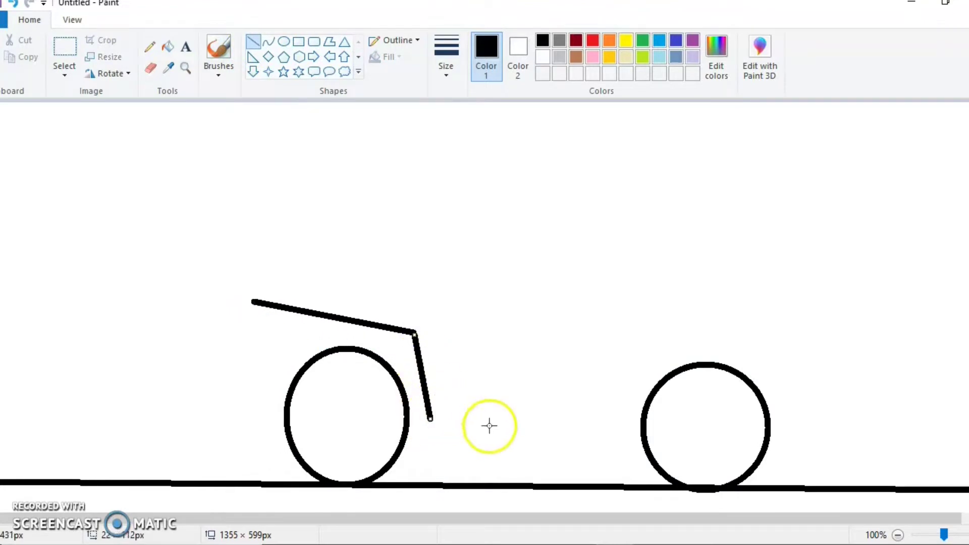
pyautogui.moveTo(625, 427); pyautogui.dragTo(430, 418)
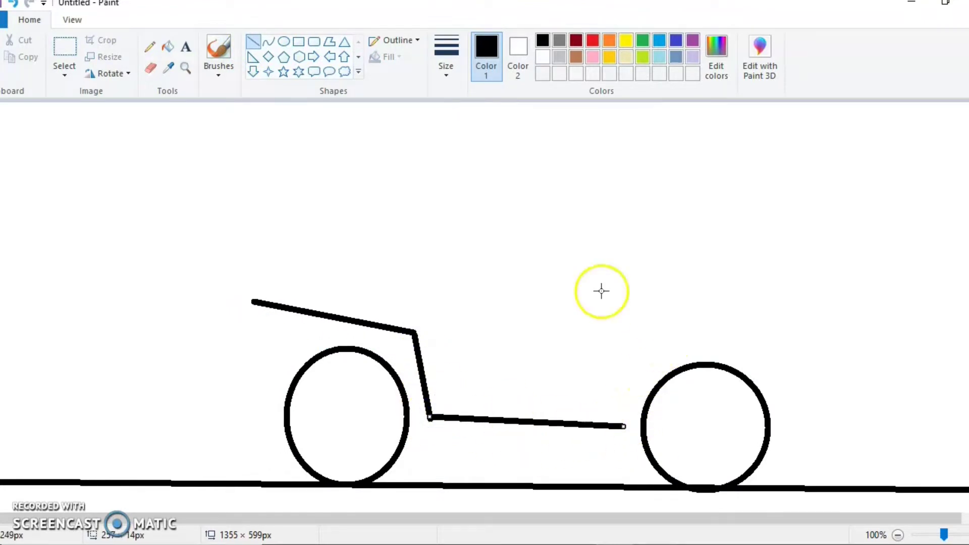
pyautogui.click(269, 42)
pyautogui.moveTo(623, 425)
pyautogui.mouseDown()
pyautogui.moveTo(699, 329)
pyautogui.moveTo(621, 357)
pyautogui.mouseUp()
pyautogui.click(255, 45)
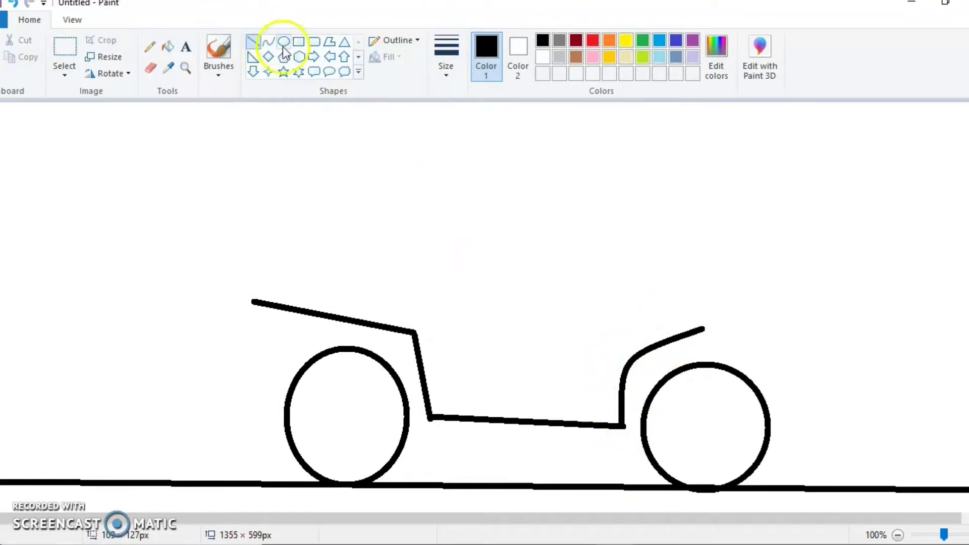
pyautogui.moveTo(702, 331); pyautogui.dragTo(575, 207)
pyautogui.click(612, 222)
pyautogui.click(613, 223)
pyautogui.hotkey('ctrl', 'z')
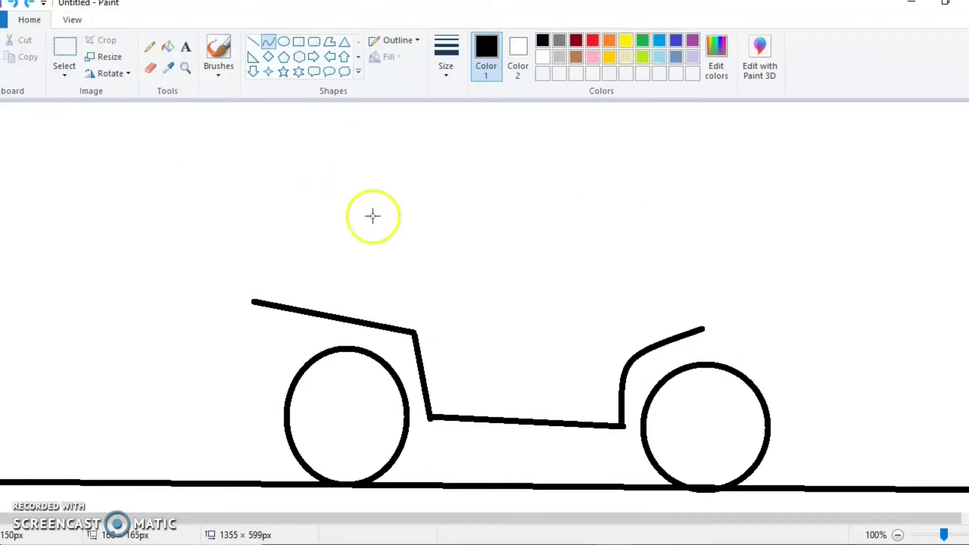
pyautogui.moveTo(702, 328); pyautogui.dragTo(671, 270)
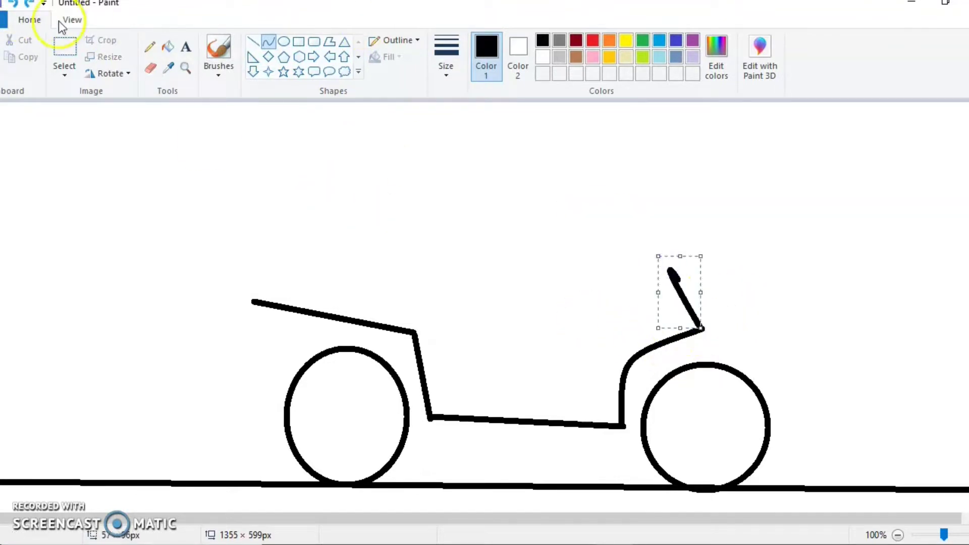
pyautogui.click(13, 3)
# Draw the front fairing as a curve rising from the nose, and a thick slanted fork down to the front wheel's hub
pyautogui.moveTo(702, 329); pyautogui.dragTo(694, 278)
pyautogui.click(253, 44)
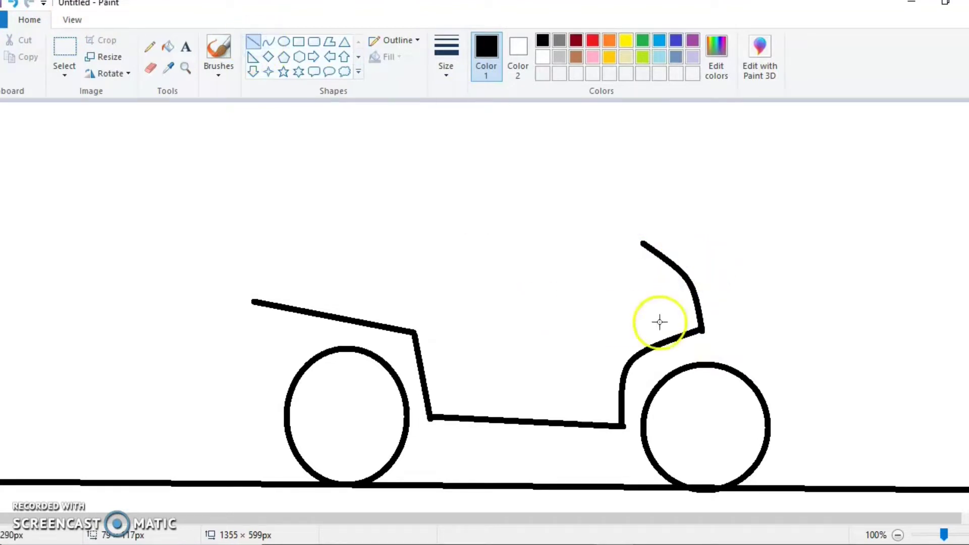
pyautogui.moveTo(661, 344); pyautogui.dragTo(670, 355)
pyautogui.moveTo(708, 407); pyautogui.dragTo(720, 430)
pyautogui.moveTo(660, 344)
pyautogui.mouseDown()
pyautogui.moveTo(647, 353)
pyautogui.moveTo(655, 346)
pyautogui.mouseUp()
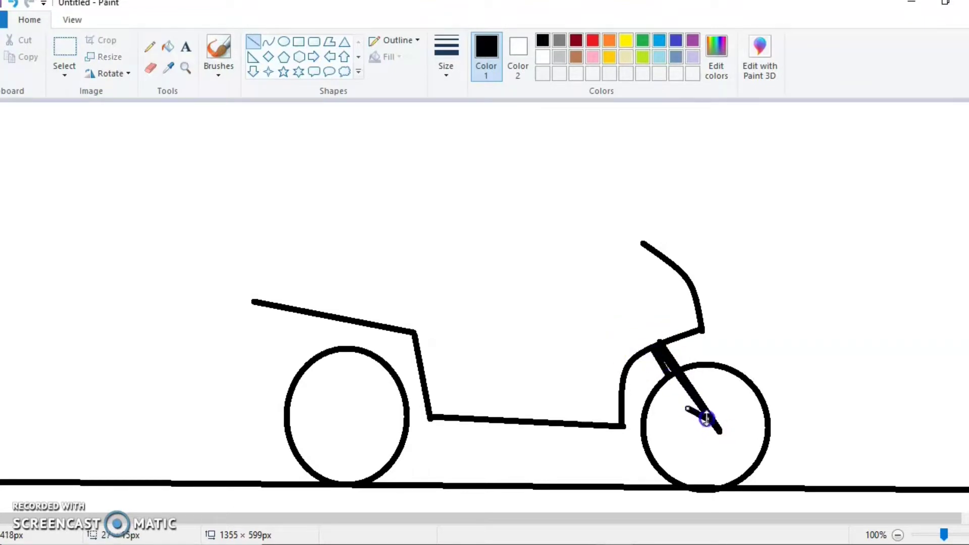
pyautogui.moveTo(687, 408); pyautogui.dragTo(686, 406)
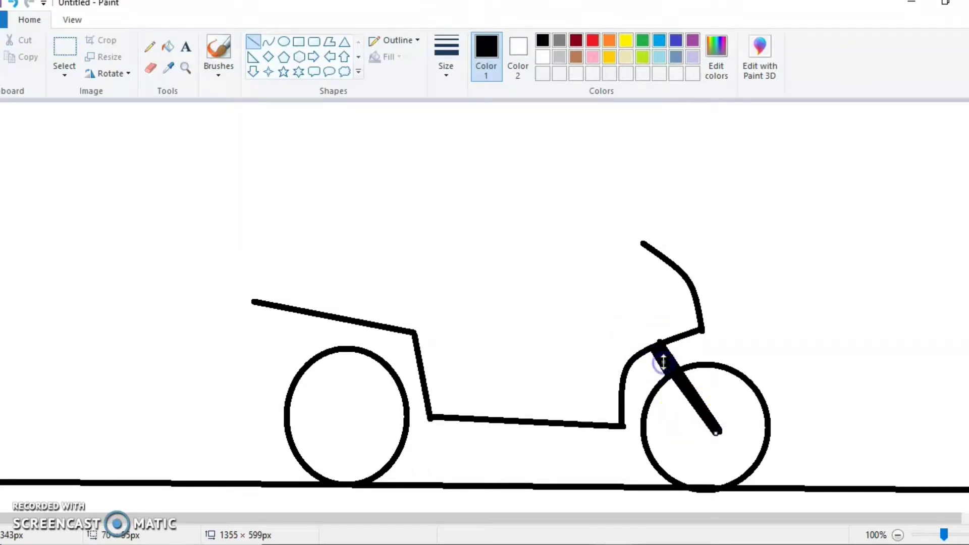
pyautogui.click(596, 294)
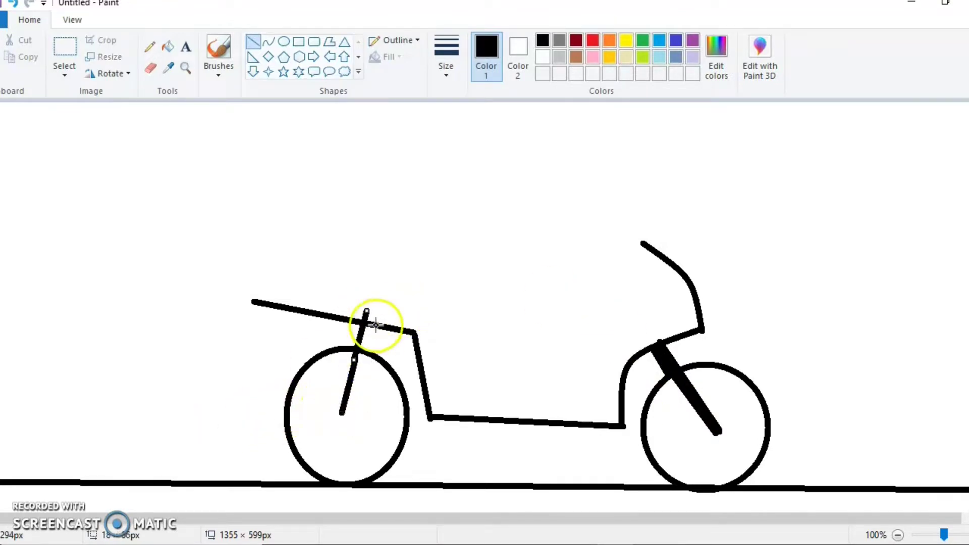
# Complete the strut to the rear wheel's hub, and reshape the tail by erasing its excess and adding a short upturned line
pyautogui.moveTo(376, 325); pyautogui.dragTo(341, 408)
pyautogui.click(150, 68)
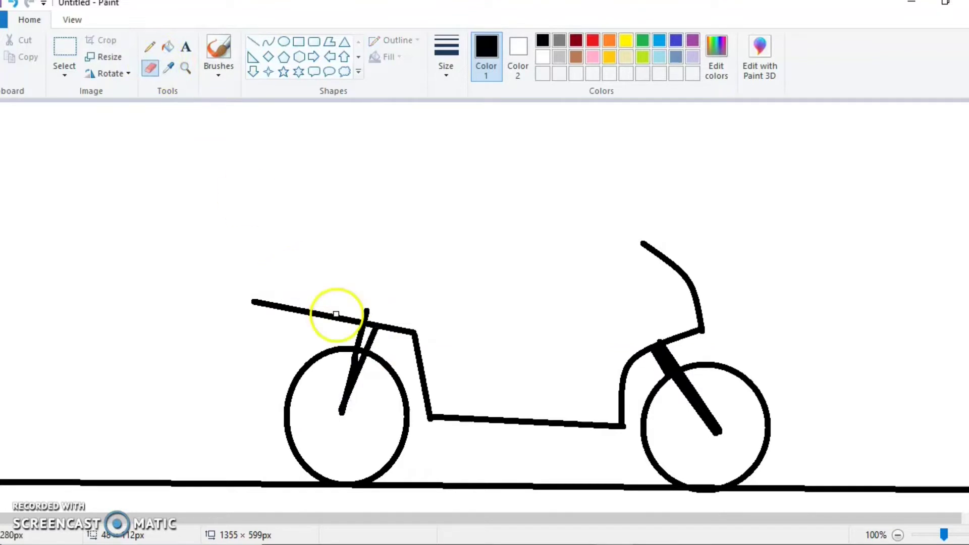
pyautogui.moveTo(368, 309); pyautogui.dragTo(364, 315)
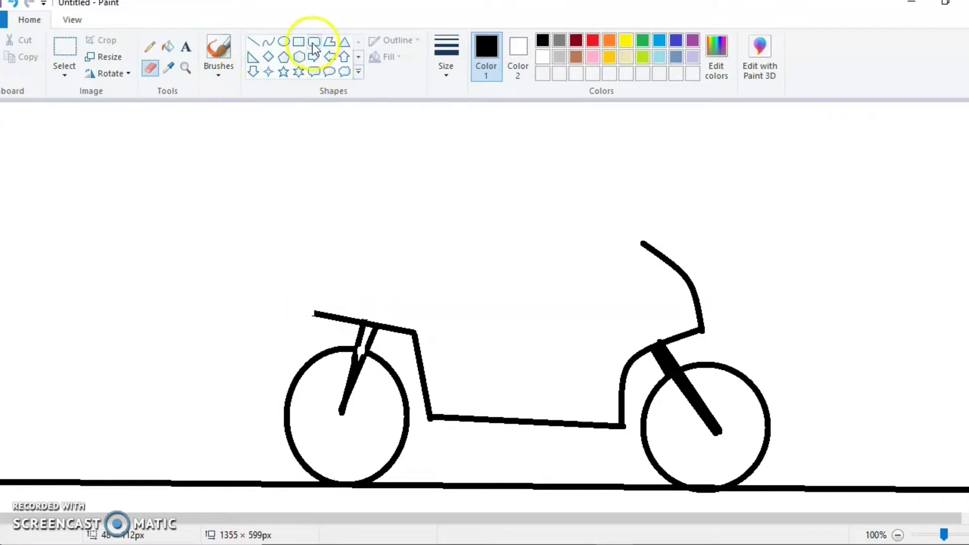
pyautogui.click(254, 41)
pyautogui.moveTo(318, 313); pyautogui.dragTo(295, 293)
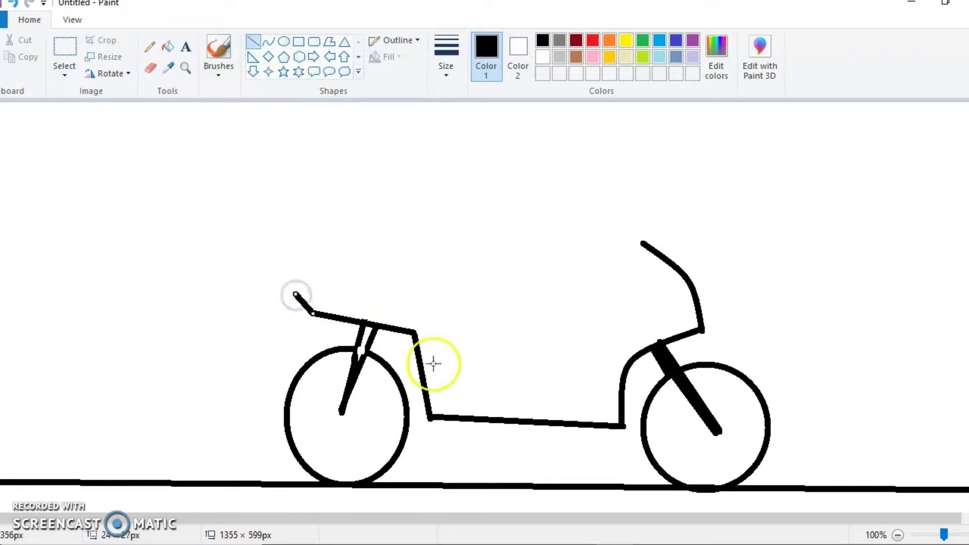
# Draw a side panel inside the frame with a curved front edge and straight upper and lower edges
pyautogui.click(269, 41)
pyautogui.moveTo(564, 342); pyautogui.dragTo(594, 398)
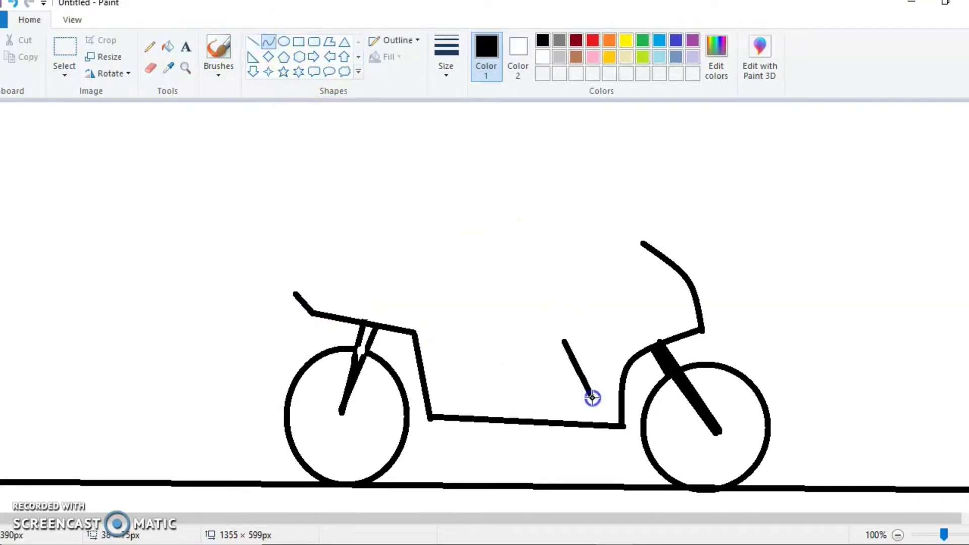
pyautogui.moveTo(598, 357); pyautogui.dragTo(604, 354)
pyautogui.moveTo(584, 426); pyautogui.dragTo(576, 391)
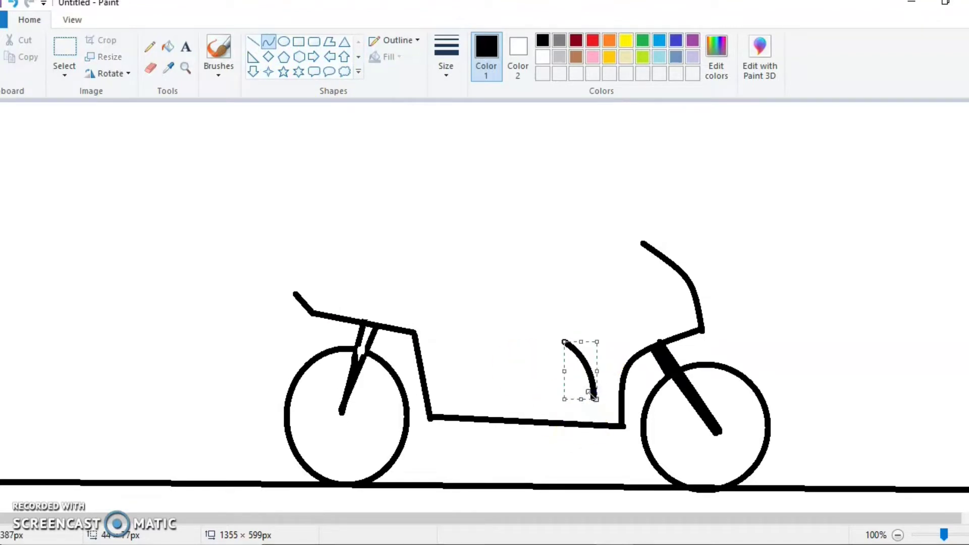
pyautogui.click(252, 44)
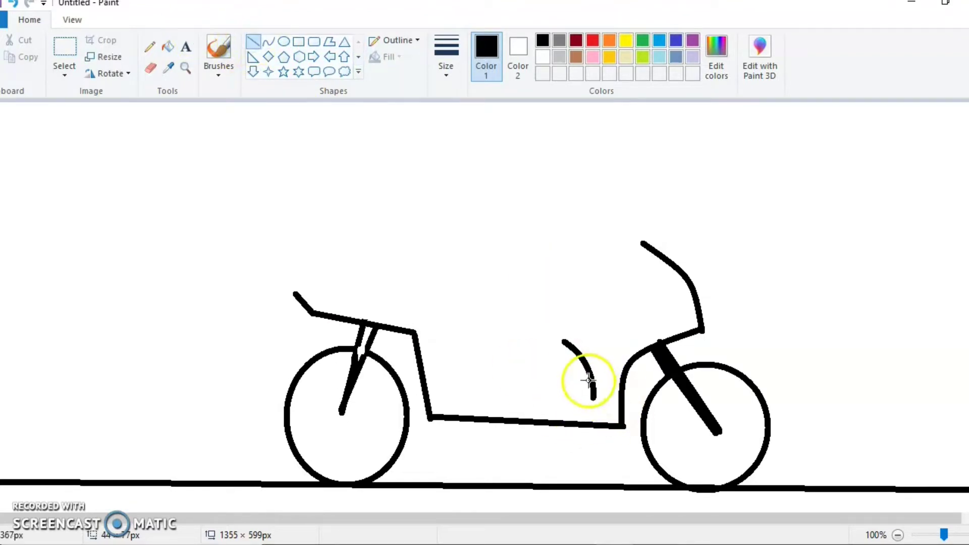
pyautogui.moveTo(563, 343); pyautogui.dragTo(414, 334)
pyautogui.click(645, 465)
pyautogui.moveTo(594, 399); pyautogui.dragTo(426, 395)
pyautogui.click(445, 246)
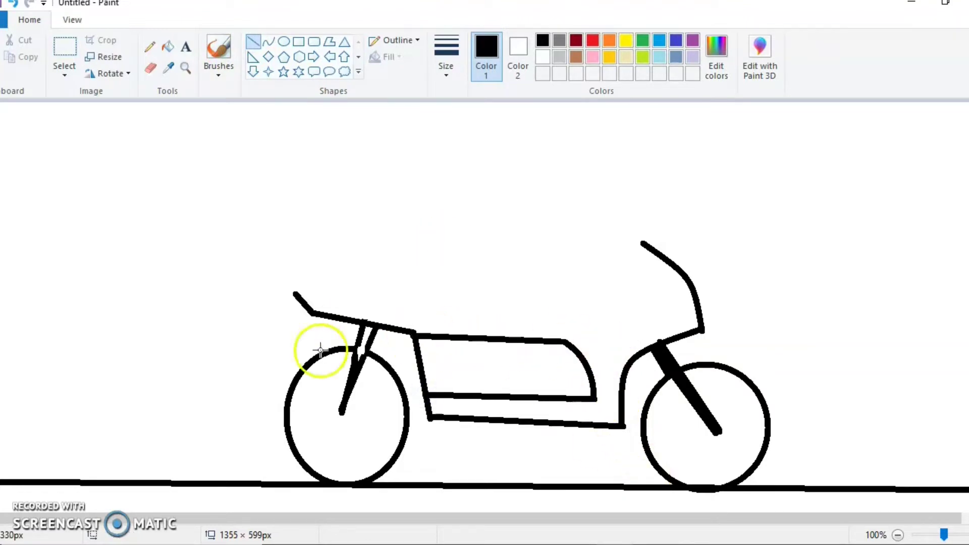
# Draw an exhaust pipe beneath the tail, using a thinner outline for its end ellipse and upper edge
pyautogui.moveTo(364, 328); pyautogui.dragTo(321, 331)
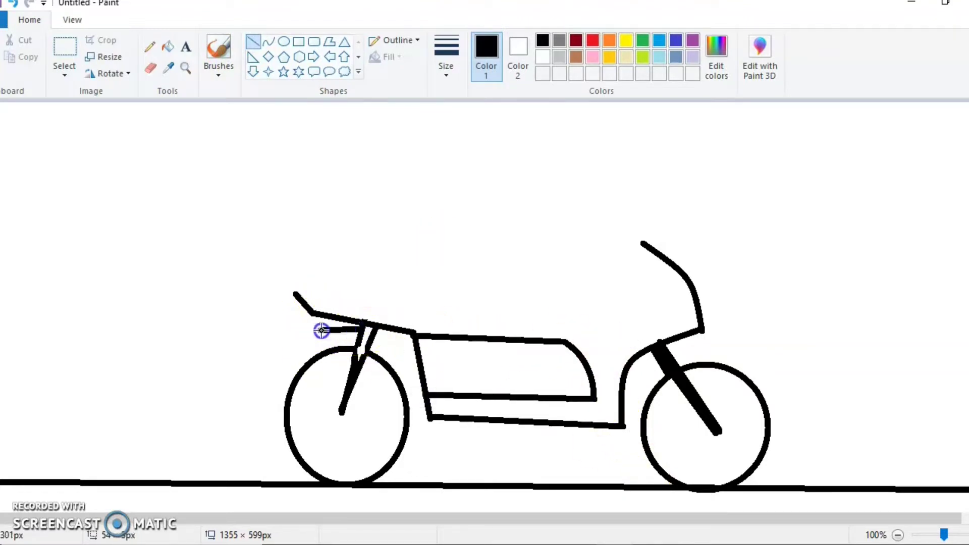
pyautogui.click(285, 43)
pyautogui.click(446, 55)
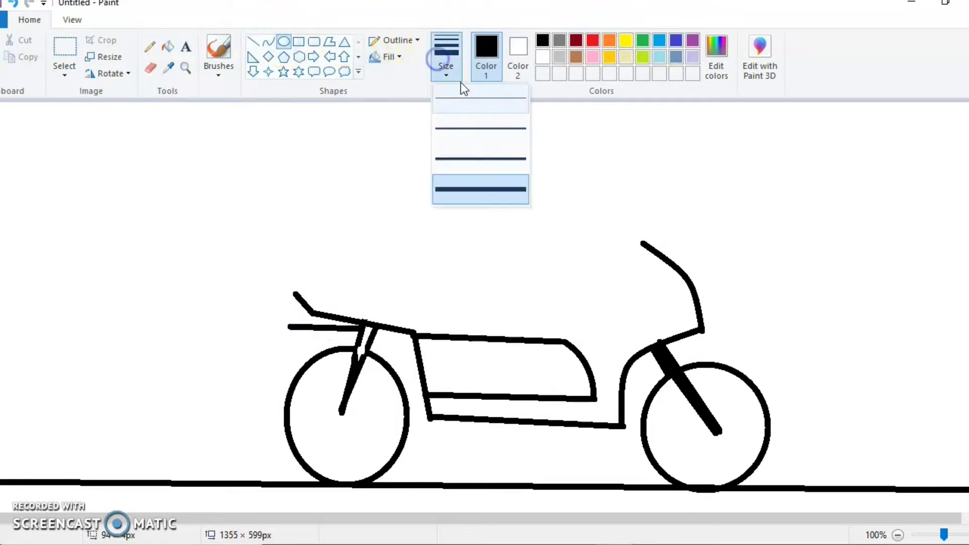
pyautogui.click(472, 160)
pyautogui.click(446, 56)
pyautogui.click(472, 130)
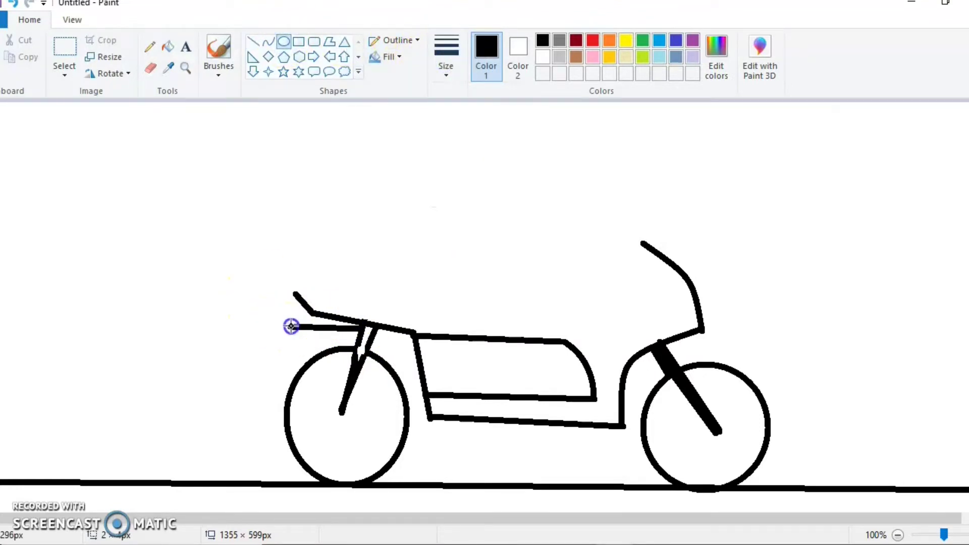
pyautogui.click(276, 229)
pyautogui.click(253, 42)
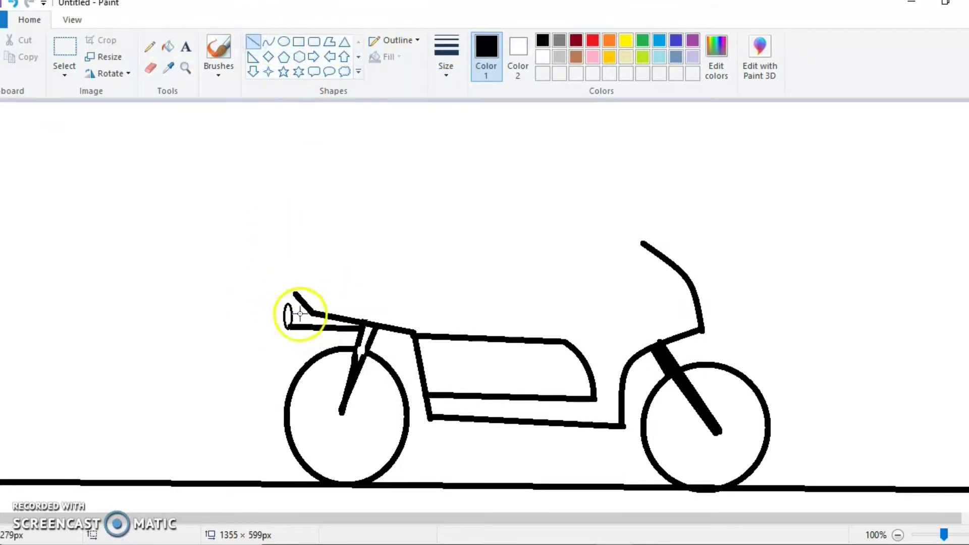
pyautogui.moveTo(295, 295); pyautogui.dragTo(304, 306)
pyautogui.click(328, 249)
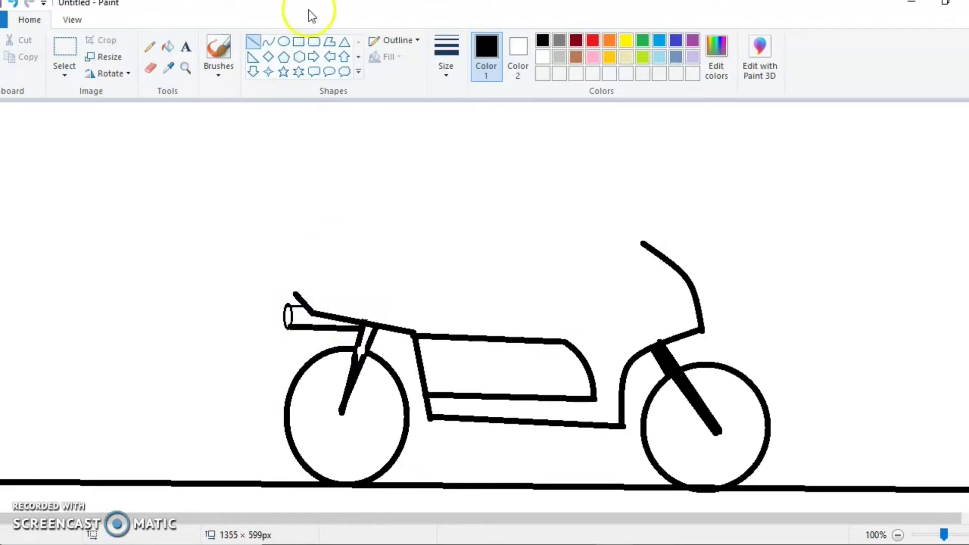
# Draw a straight upper edge for the tail with the thickest line size
pyautogui.click(447, 55)
pyautogui.click(472, 190)
pyautogui.moveTo(295, 294); pyautogui.dragTo(417, 297)
# Draw the windscreen's rear edge and a small headlight on the front fairing
pyautogui.moveTo(642, 243)
pyautogui.mouseDown()
pyautogui.moveTo(662, 299)
pyautogui.moveTo(698, 310)
pyautogui.moveTo(672, 284)
pyautogui.moveTo(689, 282)
pyautogui.moveTo(548, 298)
pyautogui.mouseUp()
pyautogui.click(281, 40)
pyautogui.click(254, 41)
# Draw the fuel tank as an arched curve behind the windscreen
pyautogui.click(269, 41)
pyautogui.moveTo(581, 296); pyautogui.dragTo(602, 248)
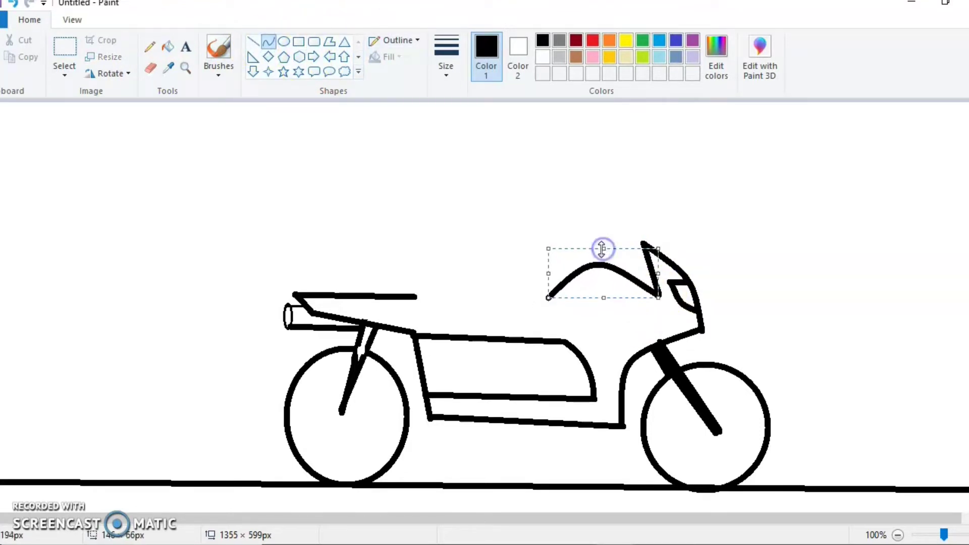
pyautogui.click(316, 104)
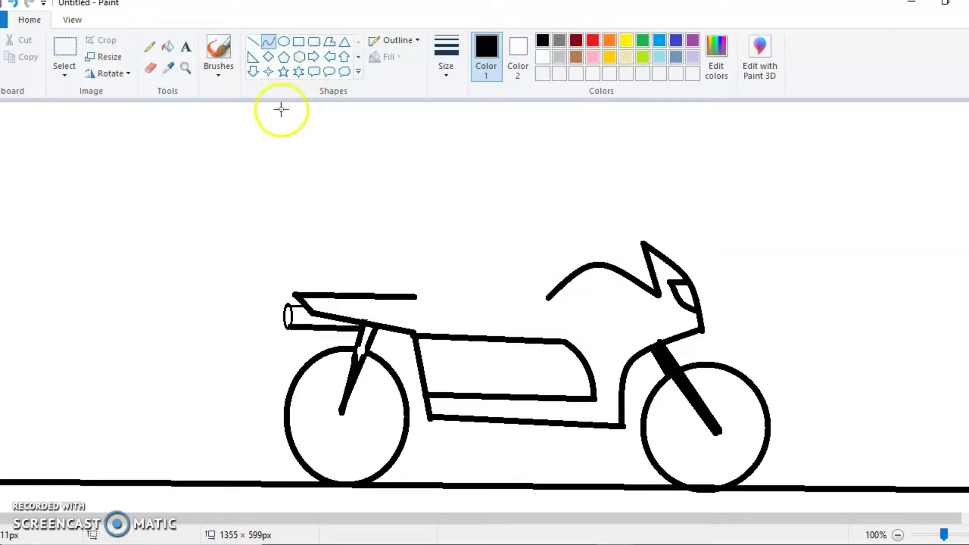
# Draw a hooked vent mark below the tank and a straight seat line from the tank's rear end, about 162 by 22 px
pyautogui.click(255, 43)
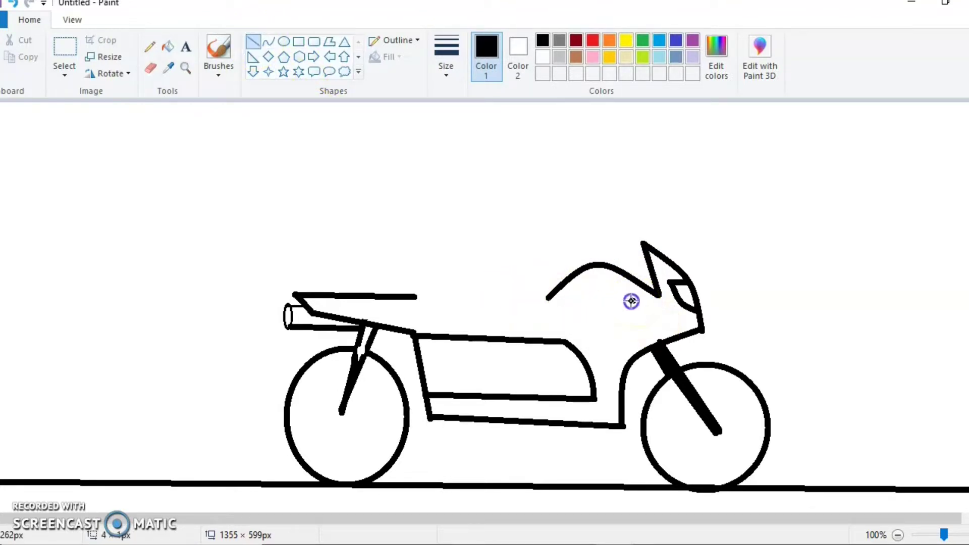
pyautogui.moveTo(616, 312); pyautogui.dragTo(616, 312)
pyautogui.click(685, 257)
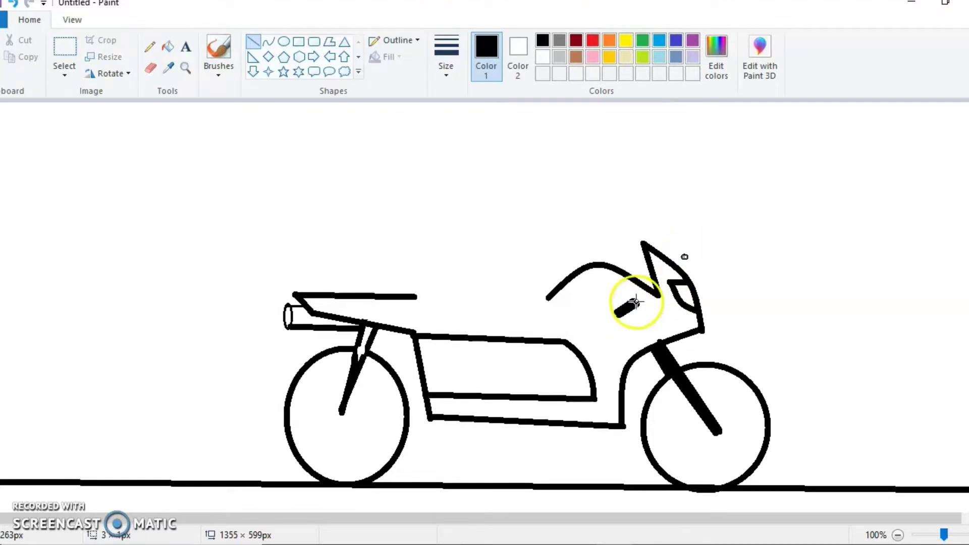
pyautogui.moveTo(549, 299)
pyautogui.mouseDown()
pyautogui.moveTo(427, 303)
pyautogui.moveTo(427, 284)
pyautogui.mouseUp()
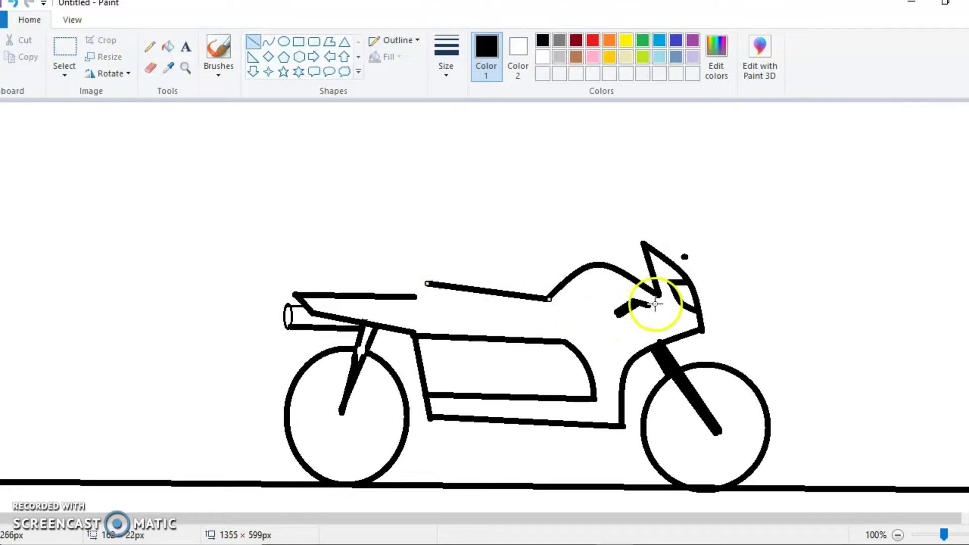
pyautogui.moveTo(649, 303); pyautogui.dragTo(630, 319)
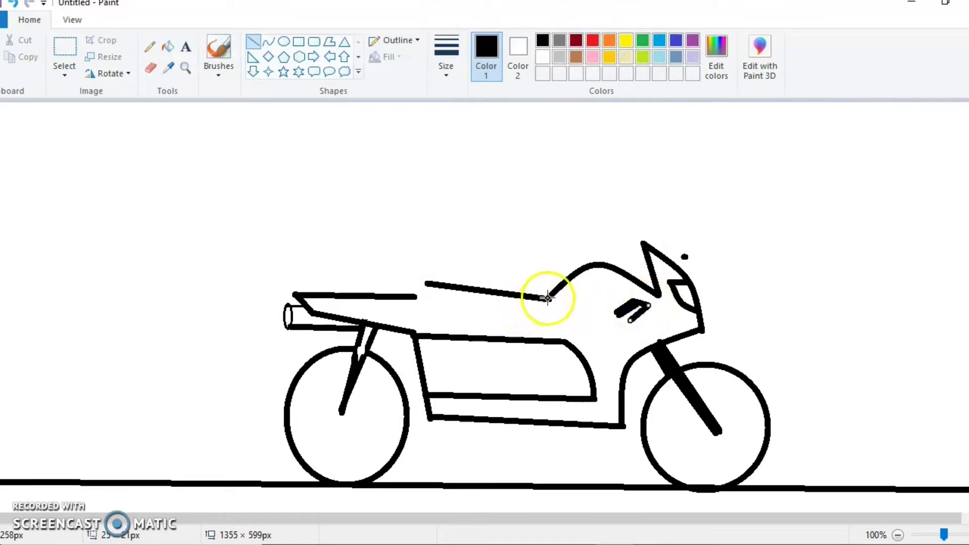
# Retrace the seat line to thicken it, and erase the stray dots above the motorcycle
pyautogui.moveTo(549, 299); pyautogui.dragTo(429, 284)
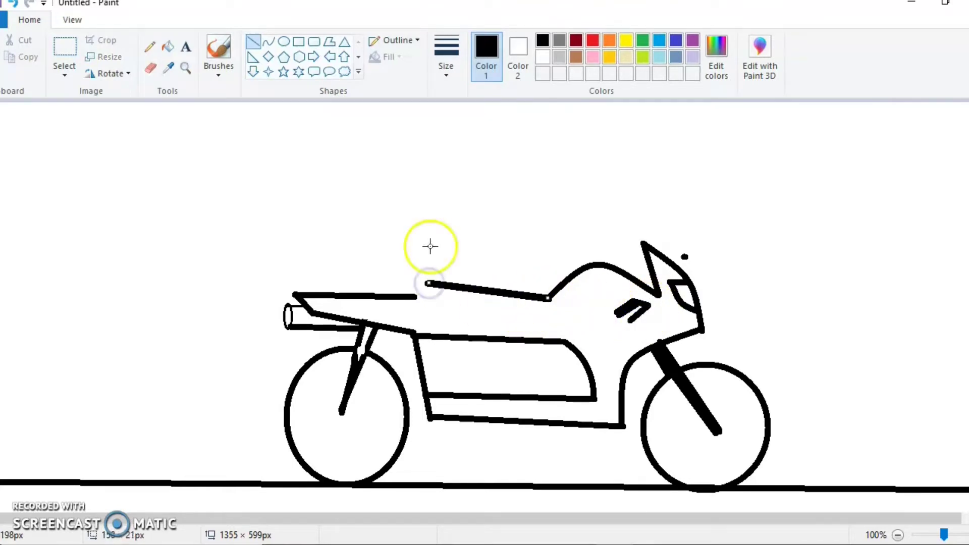
pyautogui.click(431, 247)
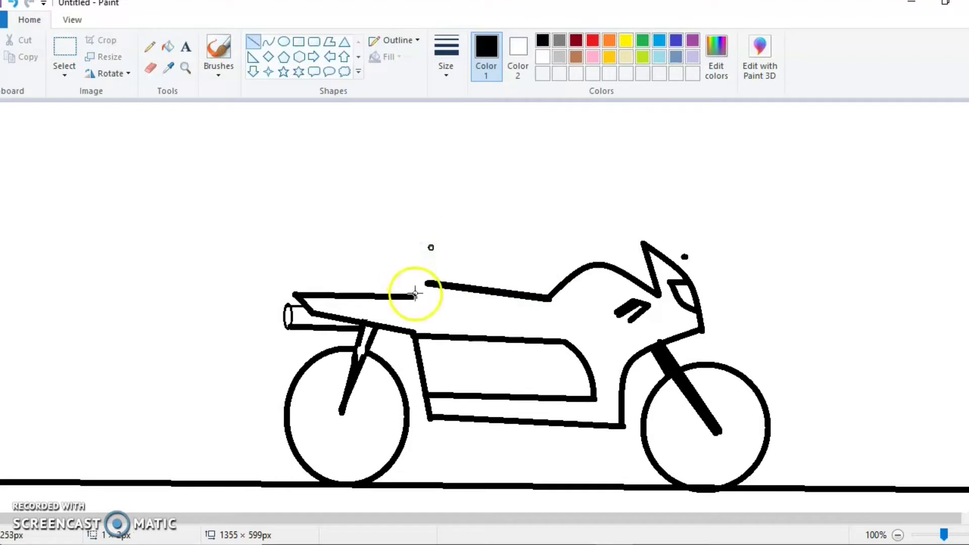
pyautogui.click(152, 69)
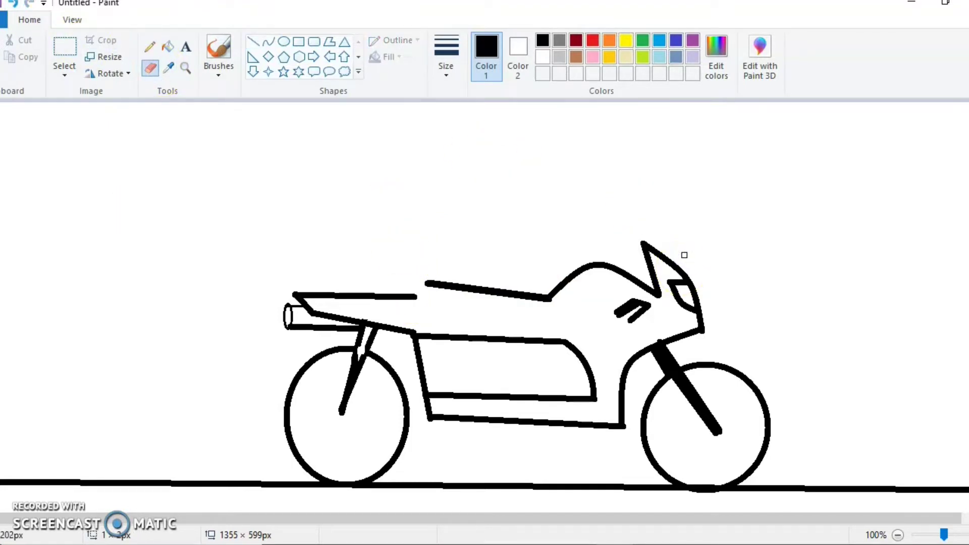
# Connect the rear end of the seat line to the tail's upper edge with a short slanted line
pyautogui.click(253, 41)
pyautogui.click(425, 285)
pyautogui.click(535, 171)
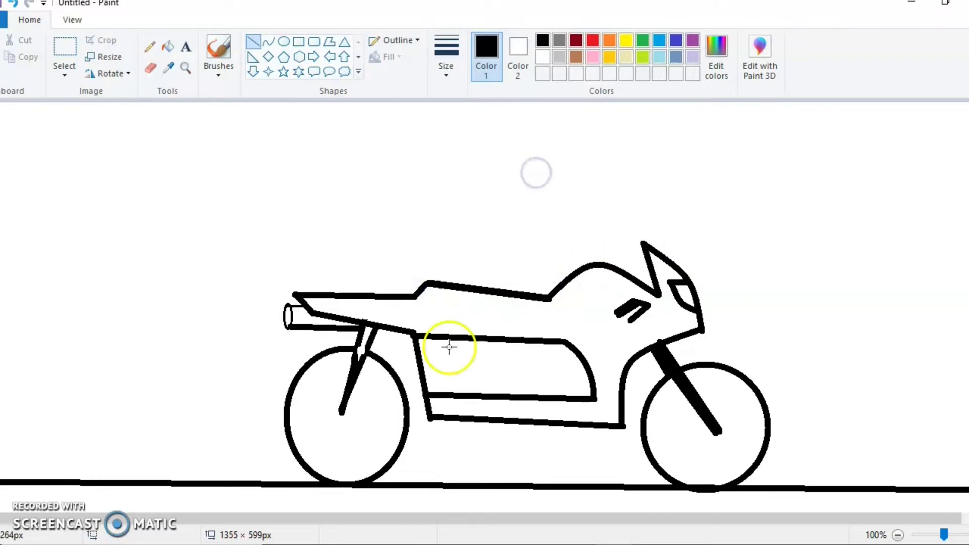
# Draw a rider's head above the seat as a circle about 54 by 58 px, with two parallel slanted lines as the torso
pyautogui.click(284, 41)
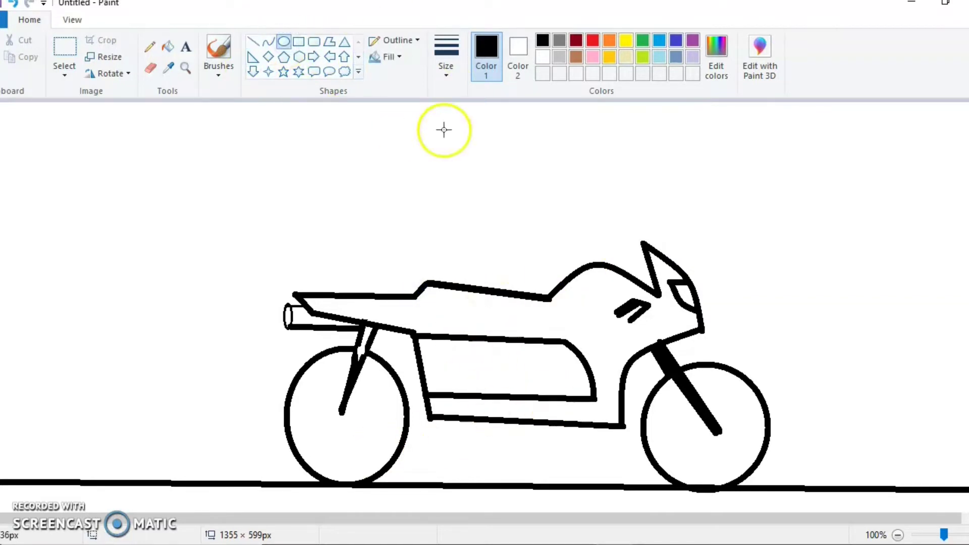
pyautogui.moveTo(585, 232); pyautogui.dragTo(545, 189)
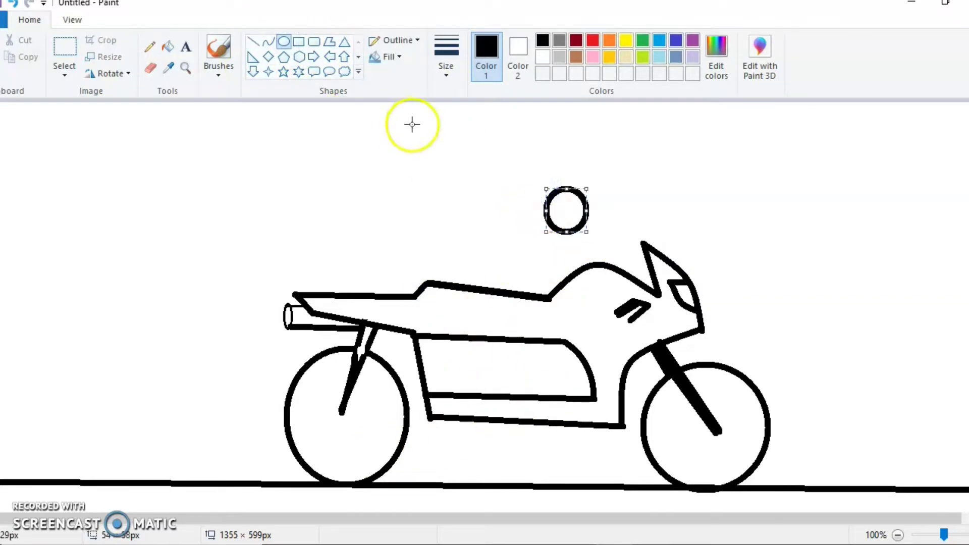
pyautogui.click(253, 42)
pyautogui.moveTo(550, 223); pyautogui.dragTo(476, 318)
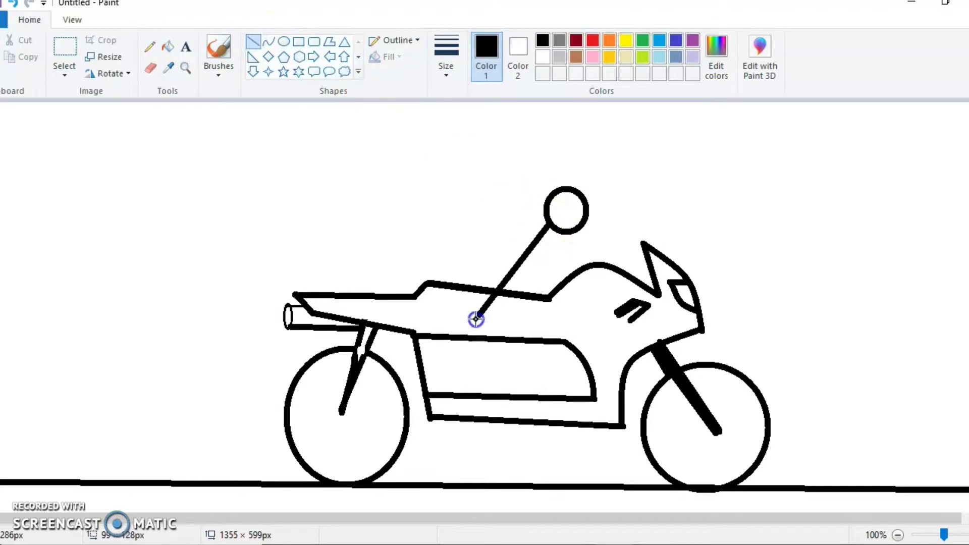
pyautogui.click(562, 216)
pyautogui.moveTo(555, 228); pyautogui.dragTo(493, 325)
pyautogui.click(437, 172)
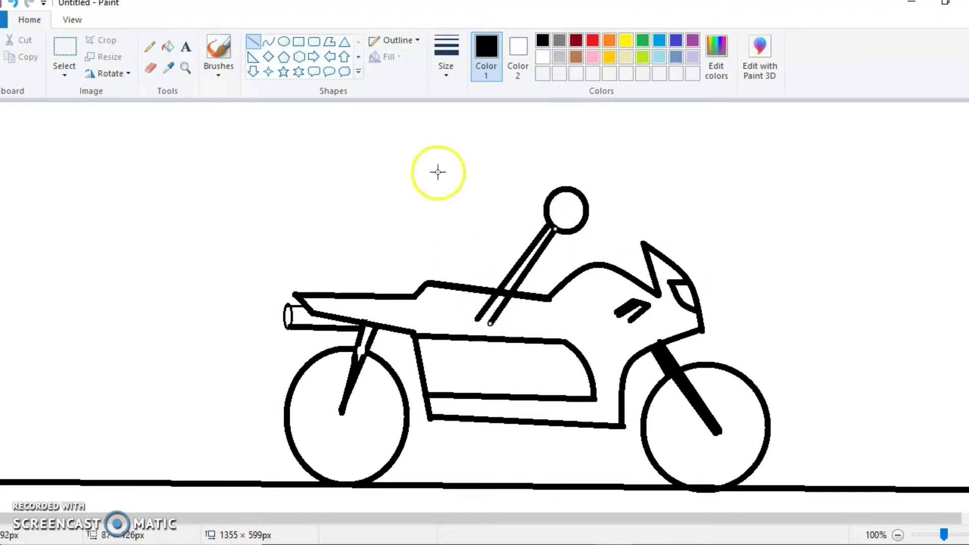
# Draw a short slanted footrest line from the side panel's lower front corner, about 30 by 12 px
pyautogui.click(266, 40)
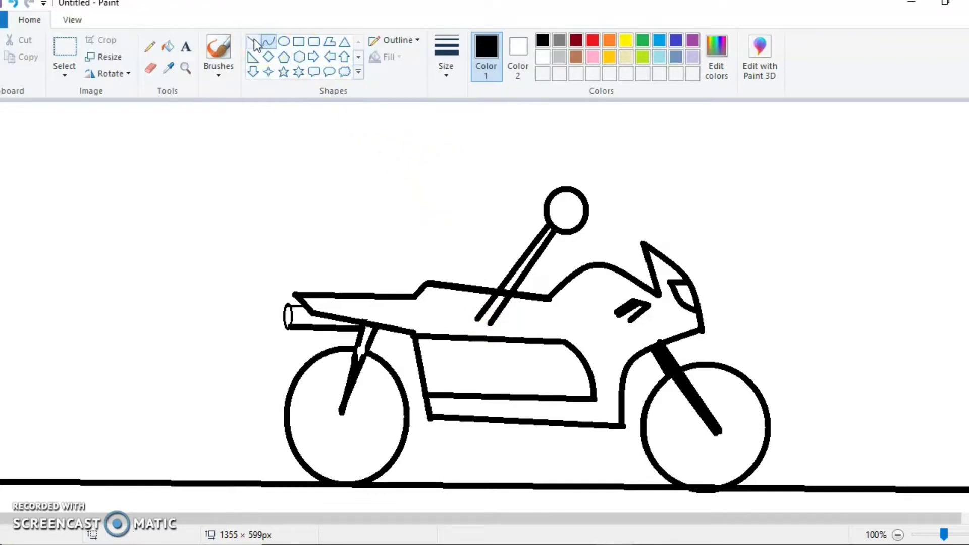
pyautogui.click(254, 42)
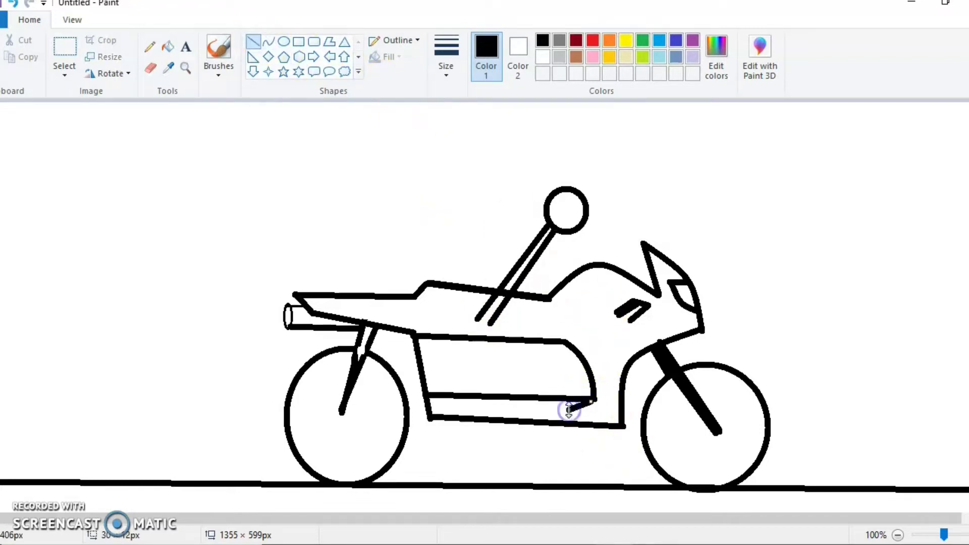
pyautogui.click(574, 407)
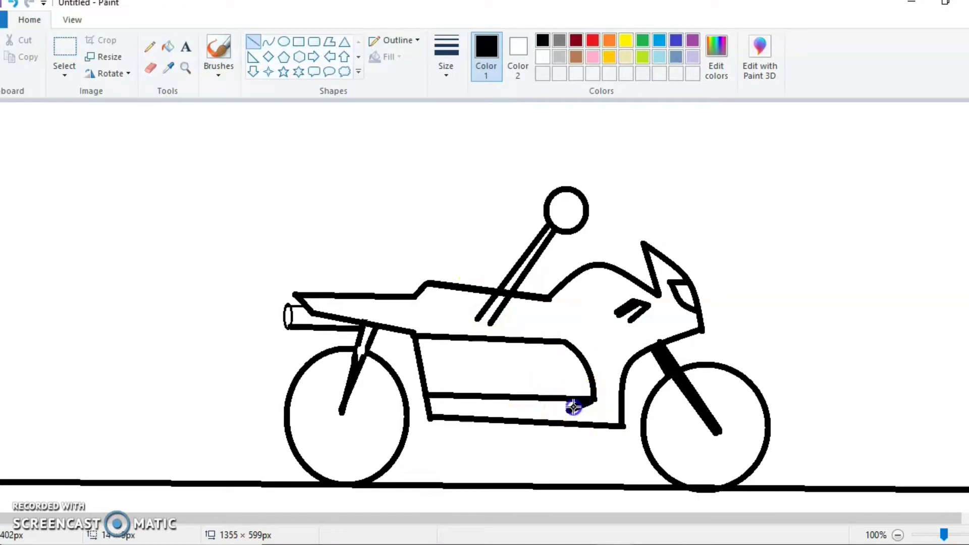
pyautogui.click(490, 303)
# Draw short curves at the lower ends of the two torso lines to shape the rider's hip
pyautogui.click(270, 42)
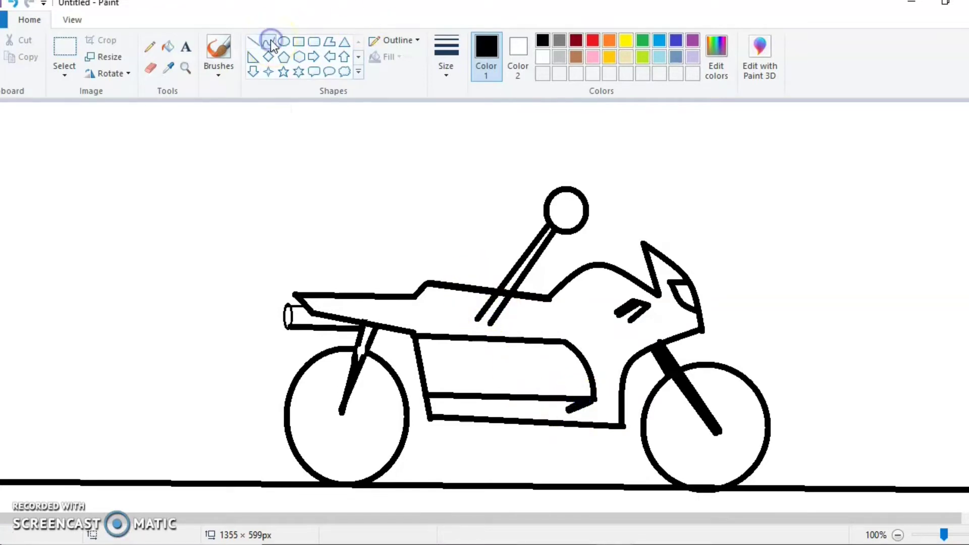
pyautogui.click(485, 328)
pyautogui.click(491, 332)
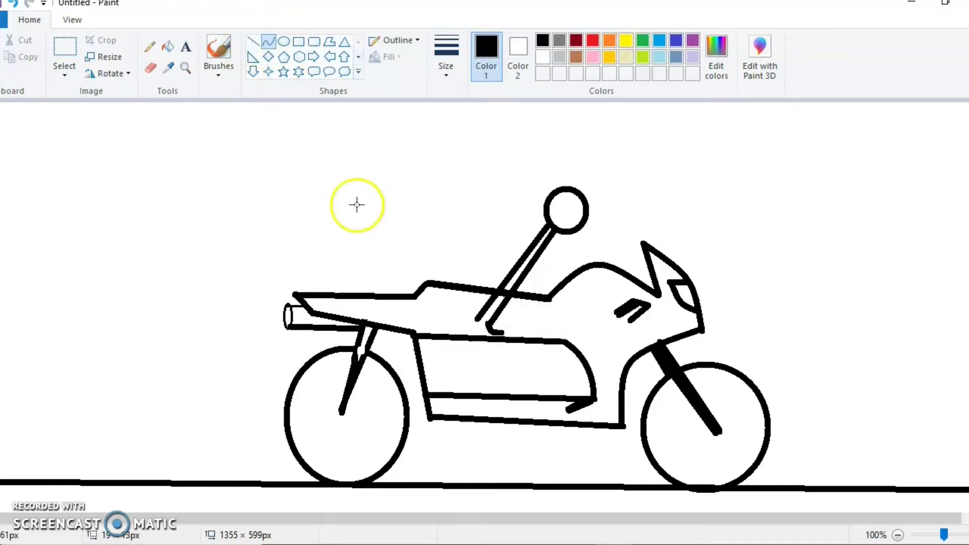
pyautogui.click(478, 321)
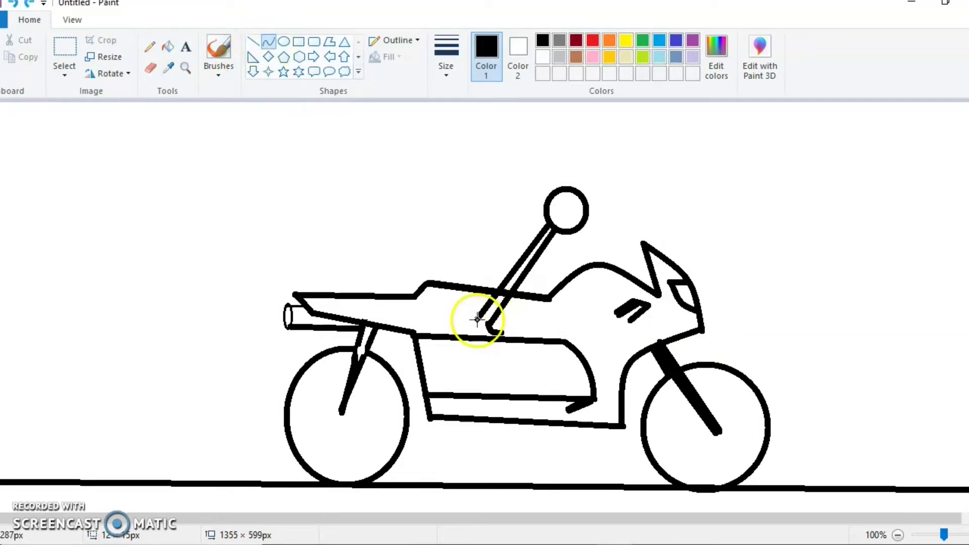
# Draw the rider's leg as two parallel lines, about 114 by 72 px, with a flat ellipse foot about 47 by 18 px
pyautogui.click(253, 41)
pyautogui.moveTo(492, 331); pyautogui.dragTo(580, 385)
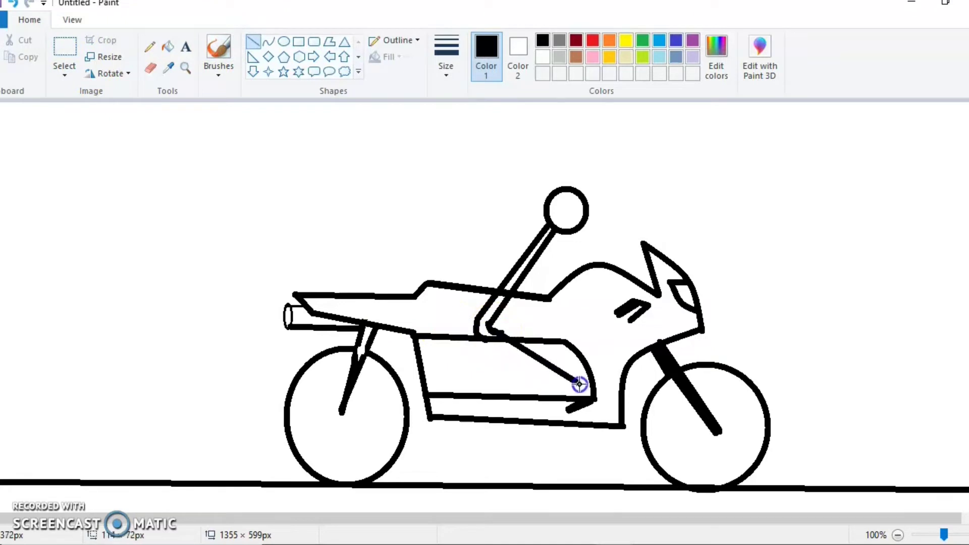
pyautogui.moveTo(493, 331); pyautogui.dragTo(480, 335)
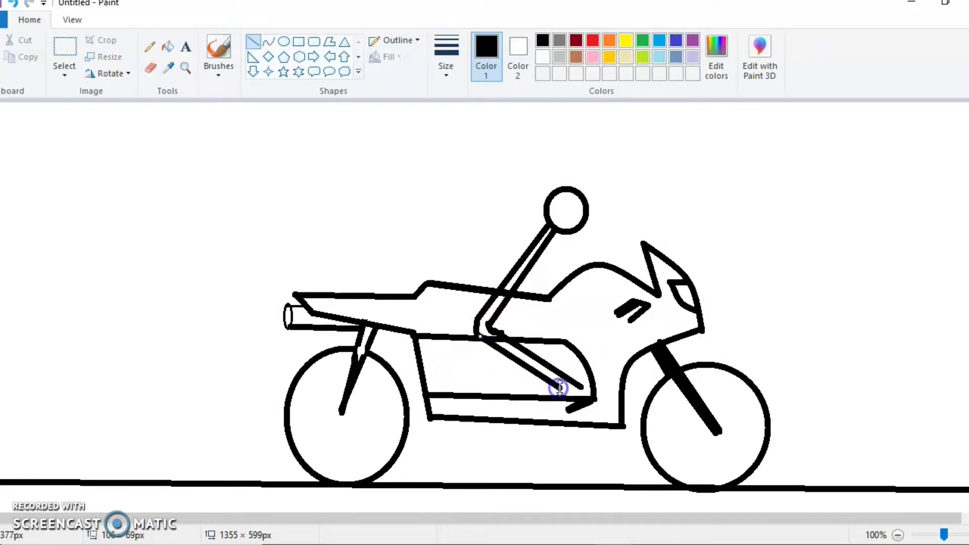
pyautogui.click(284, 44)
pyautogui.moveTo(602, 389); pyautogui.dragTo(574, 391)
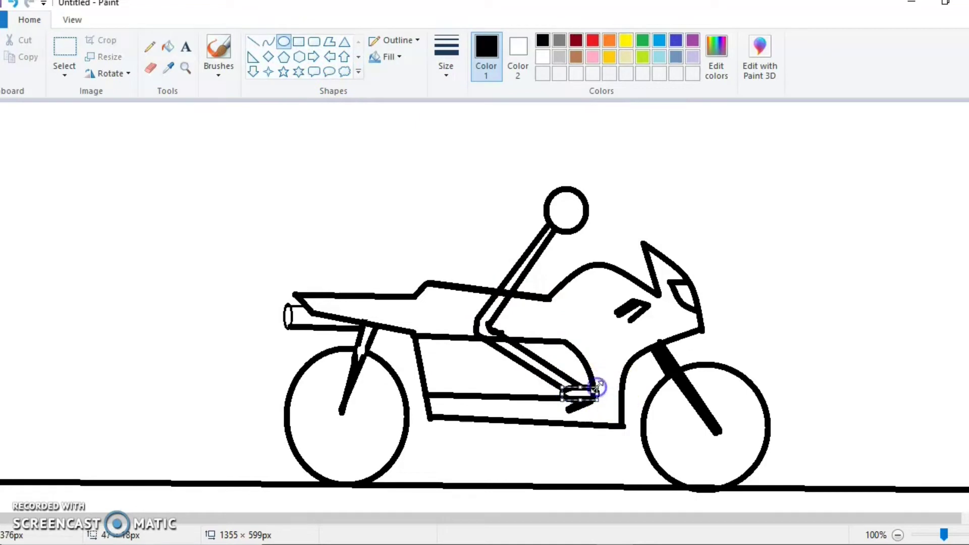
# Draw the rider's arm as a line from the upper torso to the vent mark, about 115 by 80 px, ending in a small ellipse hand
pyautogui.click(253, 41)
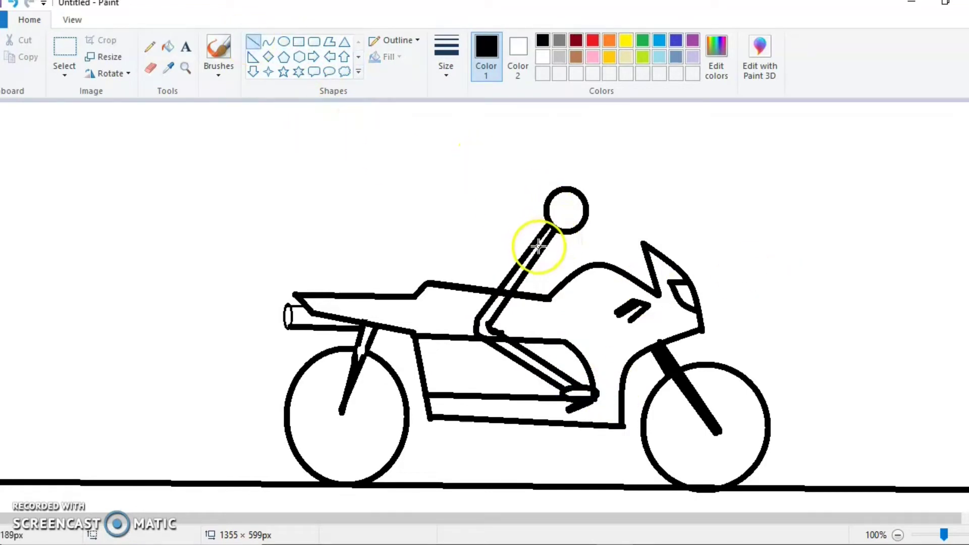
pyautogui.moveTo(539, 246); pyautogui.dragTo(627, 306)
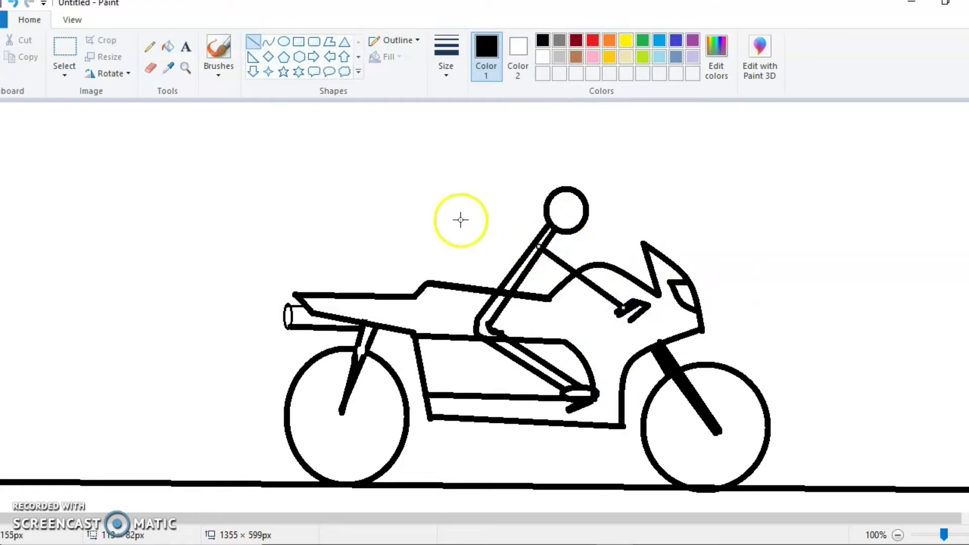
pyautogui.click(283, 42)
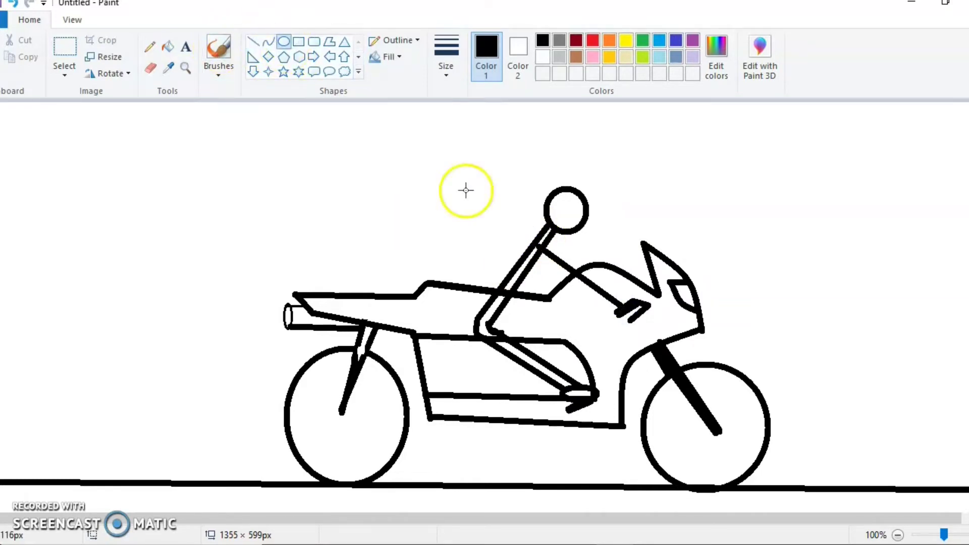
pyautogui.moveTo(624, 311); pyautogui.dragTo(627, 312)
pyautogui.click(681, 145)
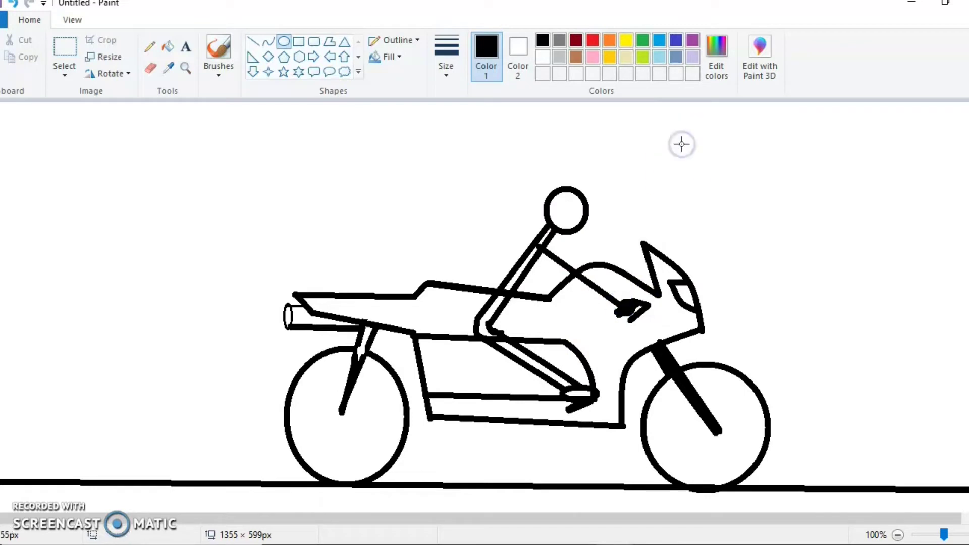
# Add a small ellipse nose on the front of the head and a dot inside it as the eye
pyautogui.click(586, 208)
pyautogui.click(614, 240)
pyautogui.click(588, 217)
pyautogui.click(254, 41)
pyautogui.click(562, 205)
pyautogui.moveTo(576, 204); pyautogui.dragTo(579, 205)
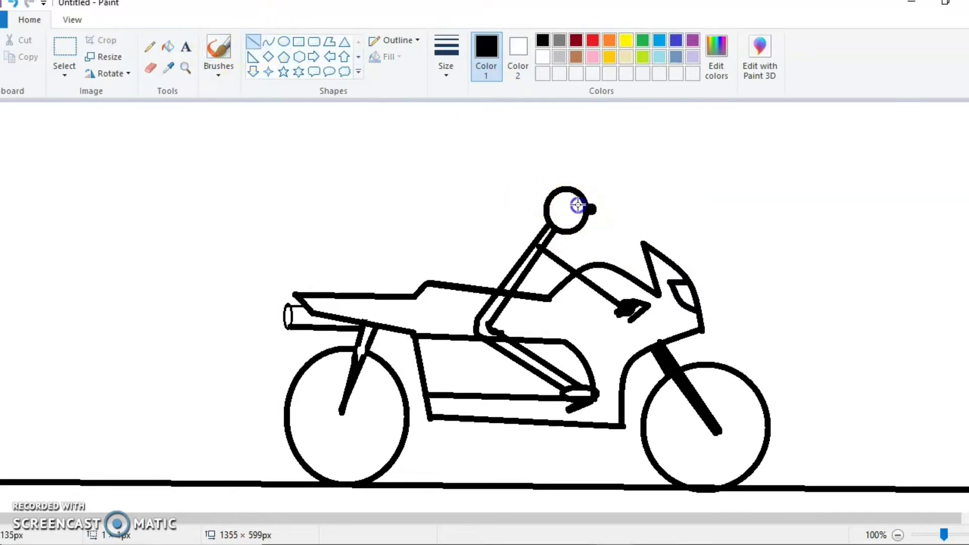
pyautogui.click(623, 147)
# Draw a smiling mouth on the face with the second-thinnest curve, about 24 by 15 px
pyautogui.click(584, 217)
pyautogui.click(317, 59)
pyautogui.click(269, 41)
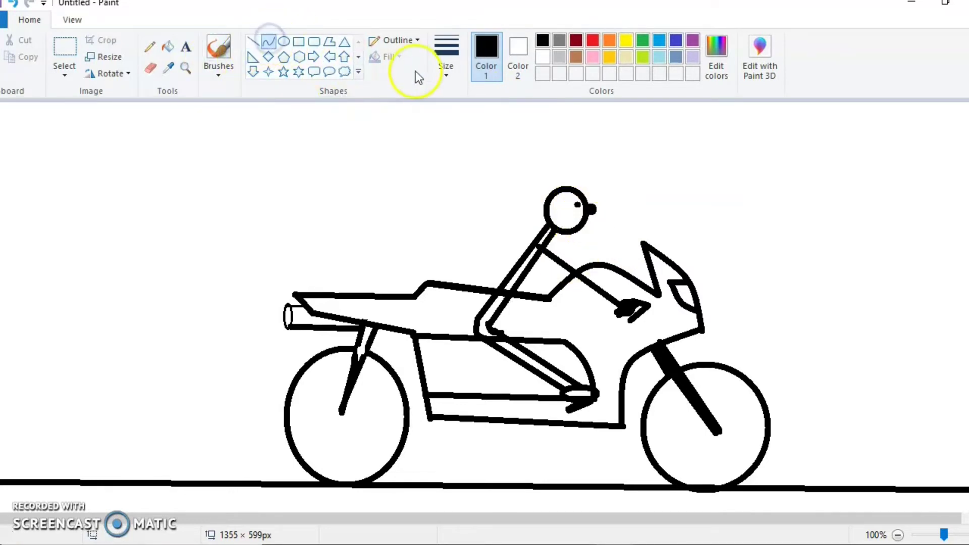
pyautogui.click(446, 51)
pyautogui.click(446, 129)
pyautogui.moveTo(576, 223); pyautogui.dragTo(576, 218)
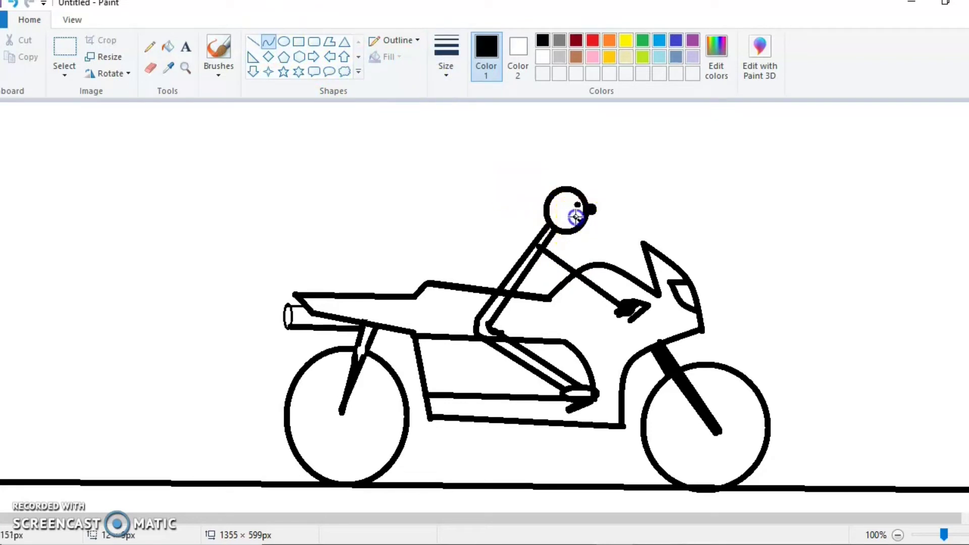
# Draw a small ellipse over the eye with the thickest outline as a sunglasses lens
pyautogui.click(284, 42)
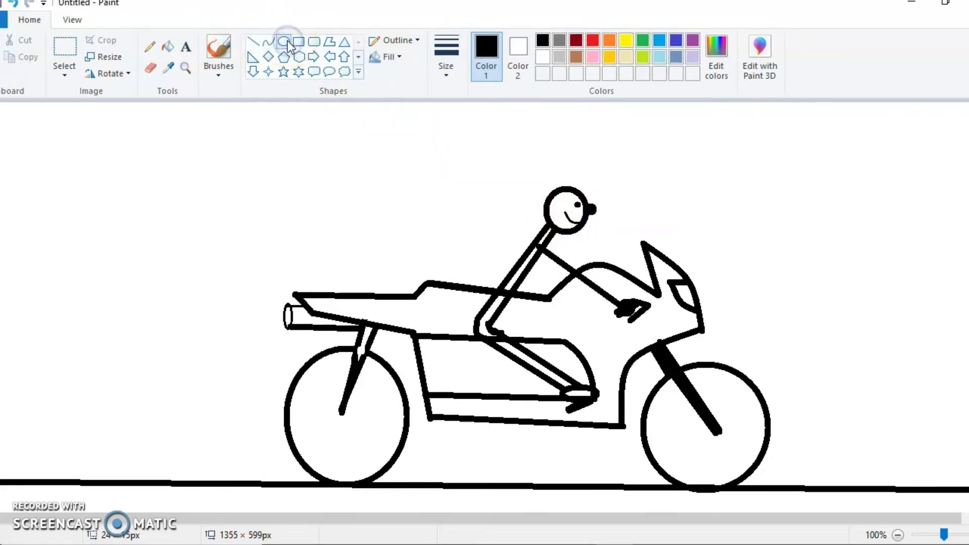
pyautogui.click(447, 50)
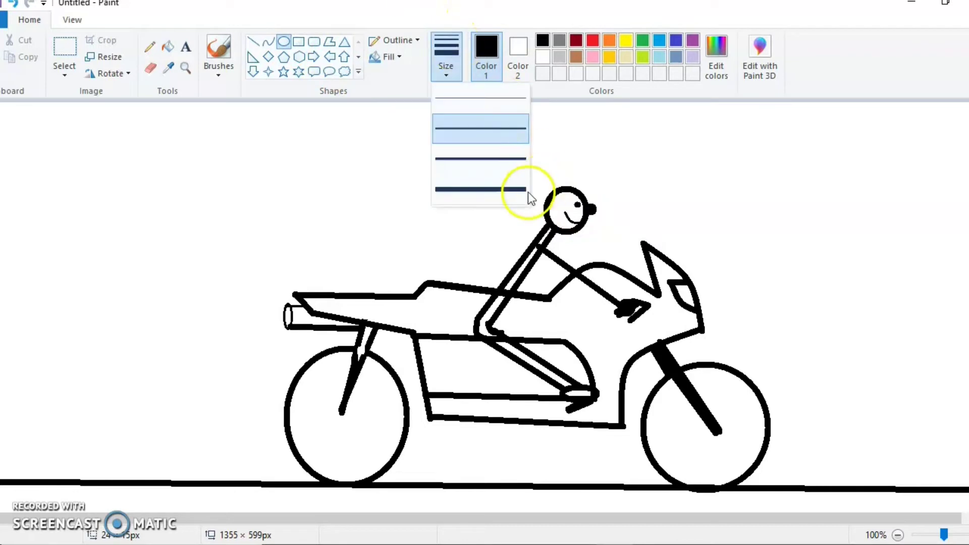
pyautogui.click(508, 191)
pyautogui.moveTo(573, 199); pyautogui.dragTo(576, 205)
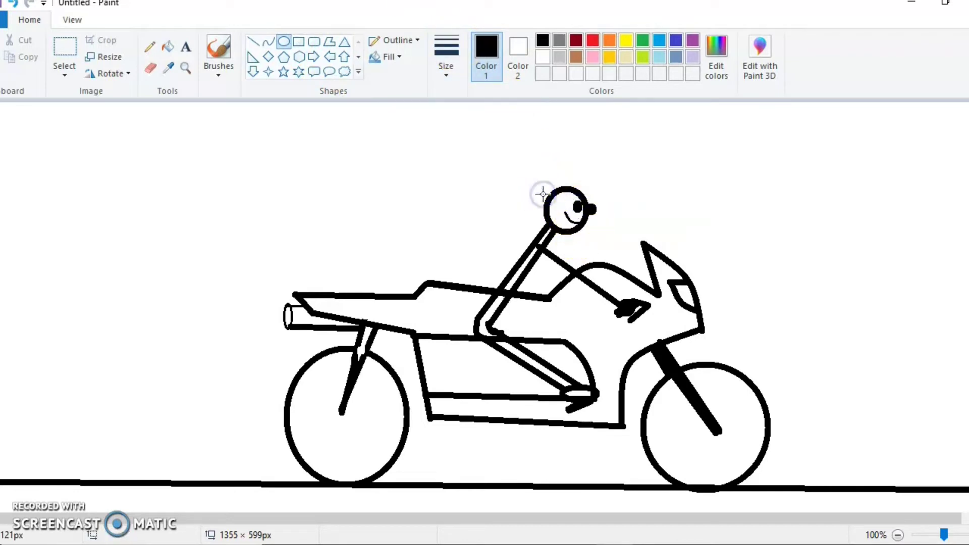
# Draw the glasses' temple and a hairline across the head with the second-thinnest line
pyautogui.click(253, 42)
pyautogui.click(450, 75)
pyautogui.click(493, 132)
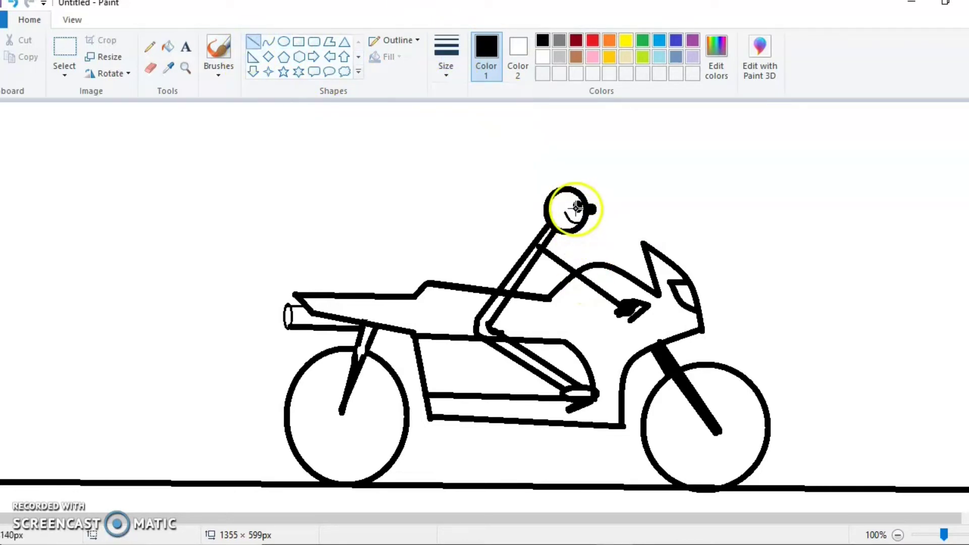
pyautogui.moveTo(577, 207)
pyautogui.mouseDown()
pyautogui.moveTo(557, 208)
pyautogui.moveTo(583, 198)
pyautogui.mouseUp()
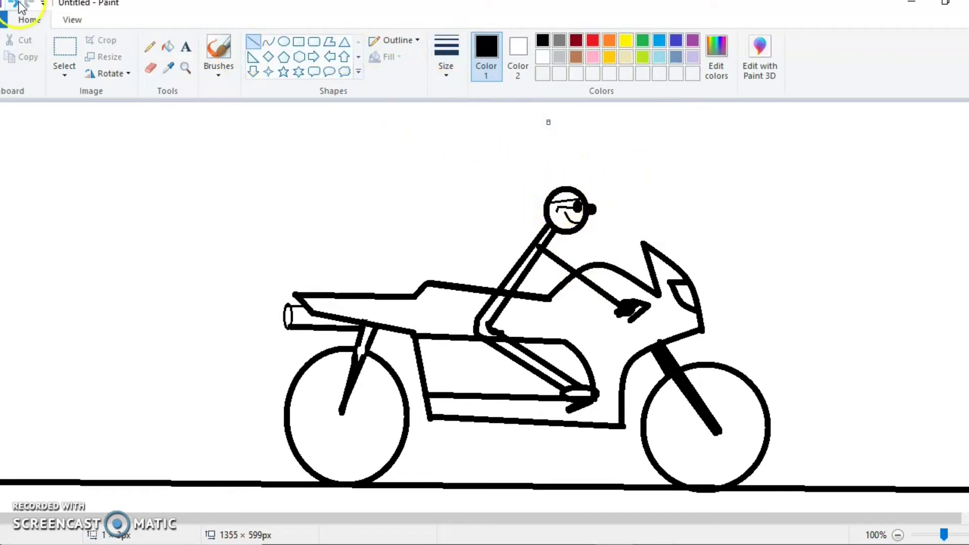
pyautogui.click(269, 41)
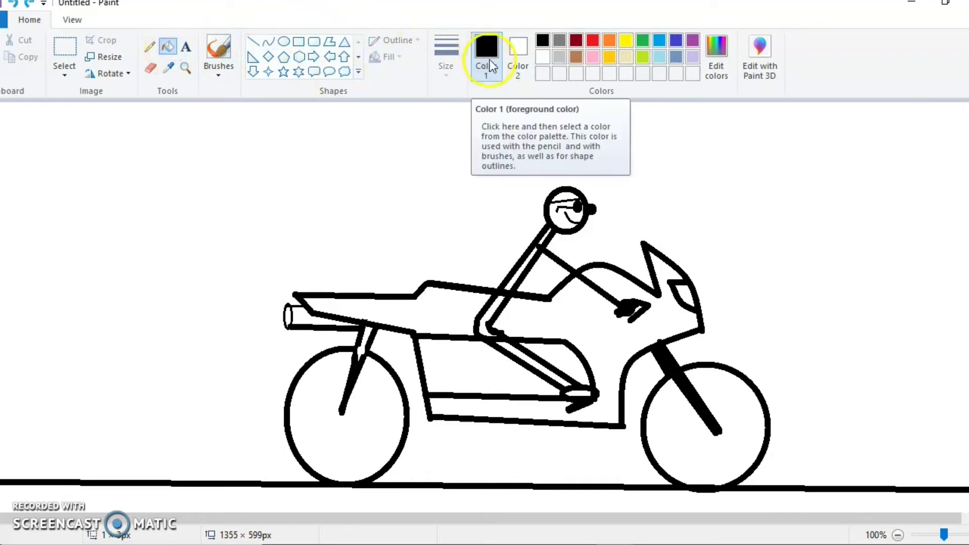
# Fill the rider's hair, torso, hip, leg and foot with black
pyautogui.click(567, 197)
pyautogui.click(537, 252)
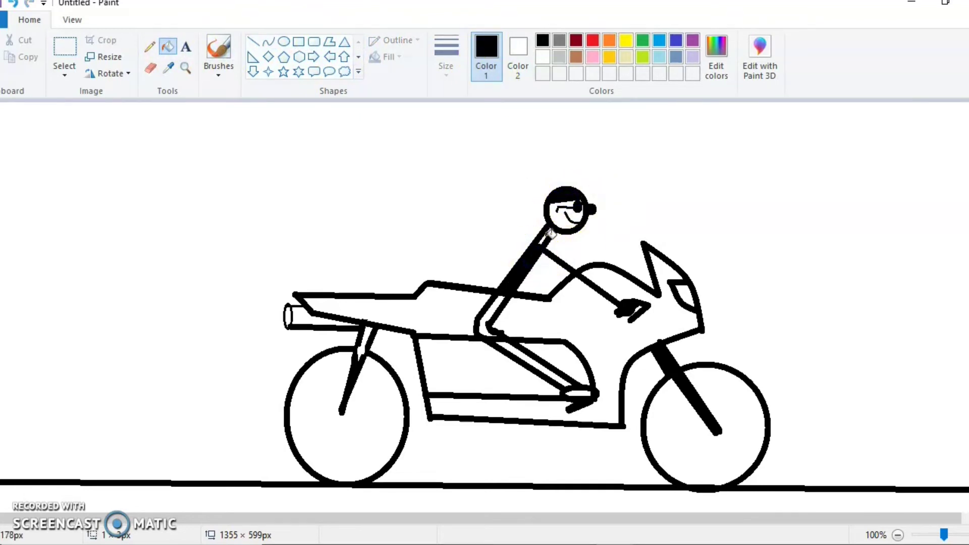
pyautogui.click(509, 306)
pyautogui.click(521, 353)
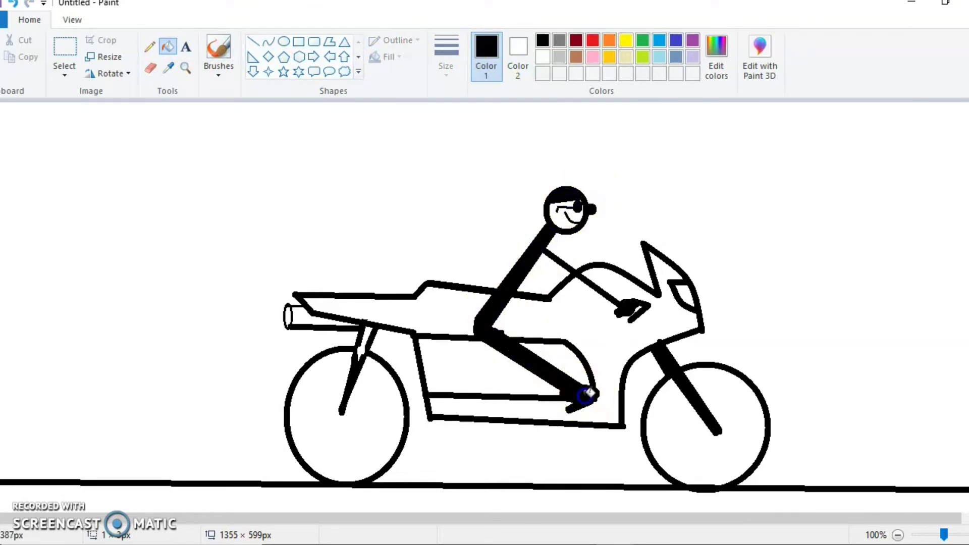
# Fill the rider's face with light yellow and set the foreground color to red
pyautogui.click(633, 56)
pyautogui.click(567, 216)
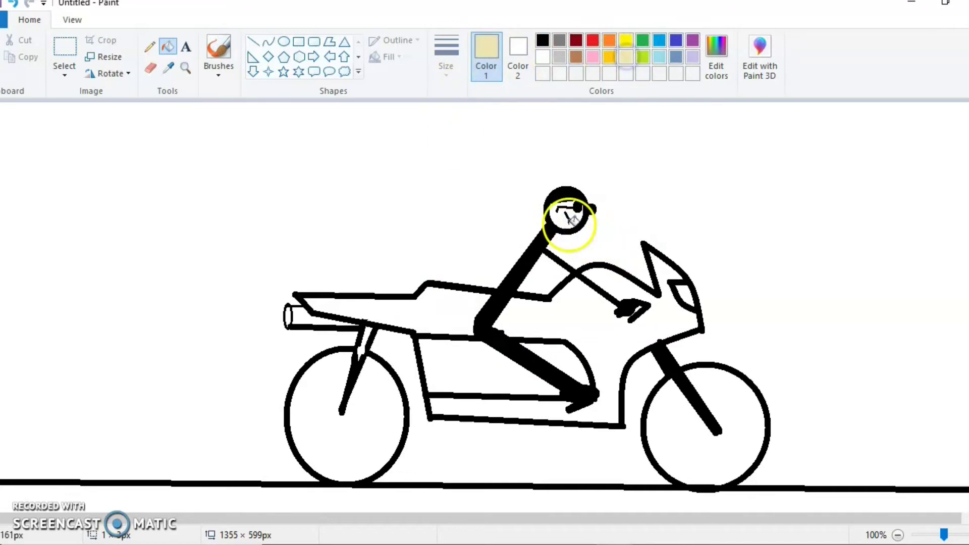
pyautogui.click(592, 41)
# Try the red fill on the front wheel and on the side panel behind the leg, undoing each fill
pyautogui.click(725, 414)
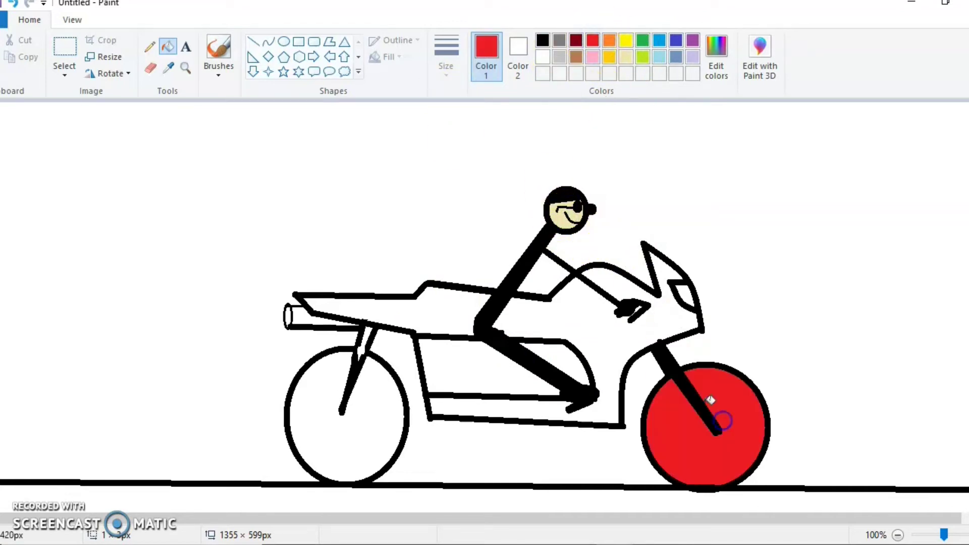
pyautogui.click(11, 4)
pyautogui.click(482, 353)
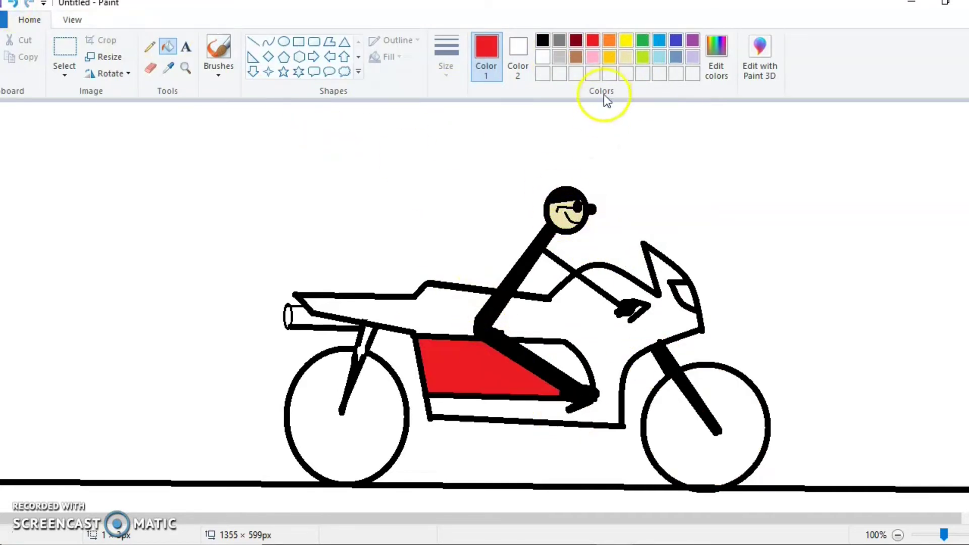
pyautogui.click(11, 4)
# Fill the motorcycle's bodywork with red, and its headlight and side panel with yellow
pyautogui.click(433, 326)
pyautogui.click(567, 296)
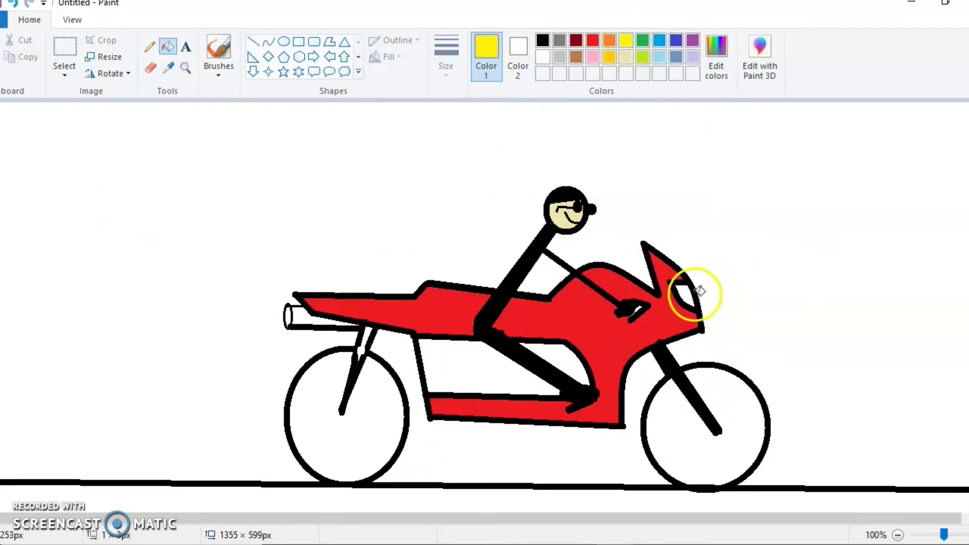
pyautogui.click(518, 389)
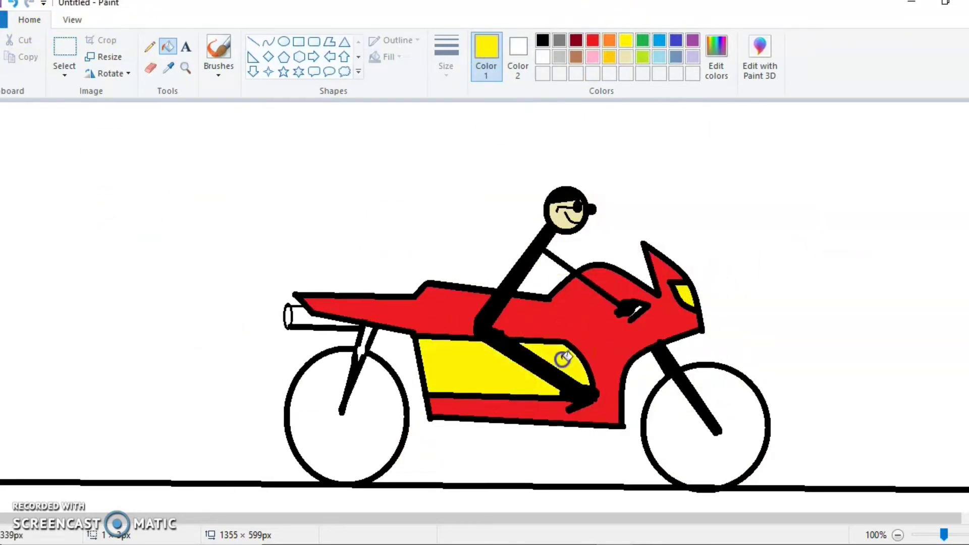
# Fill the exhaust pipe below the tail with light gray
pyautogui.click(559, 58)
pyautogui.click(313, 323)
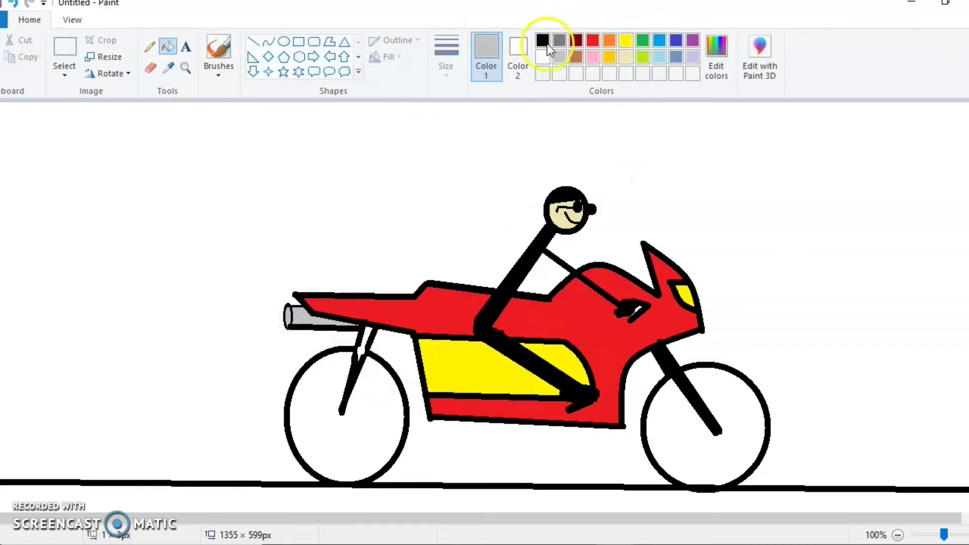
# Draw black ellipse hubs at the wheel centers, about 27 by 34 px at the rear and 24 by 27 px at the front
pyautogui.click(283, 44)
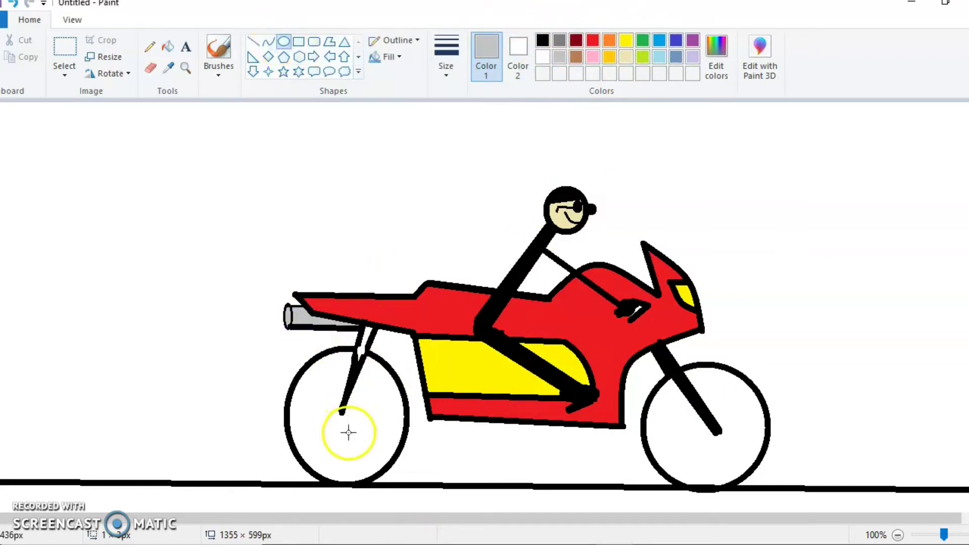
pyautogui.click(543, 40)
pyautogui.moveTo(353, 431); pyautogui.dragTo(332, 404)
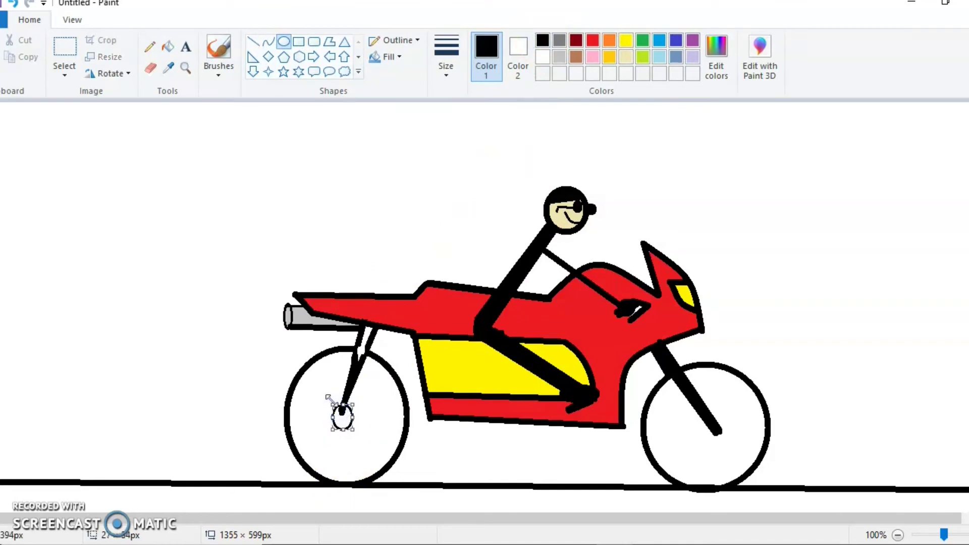
pyautogui.moveTo(723, 438); pyautogui.dragTo(708, 415)
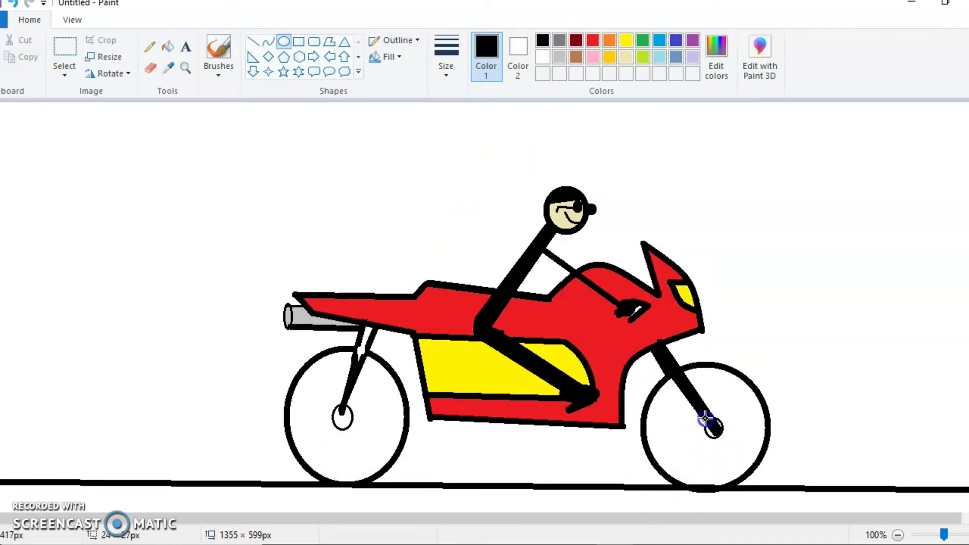
pyautogui.click(797, 251)
# Fill the hubs of the front and rear wheels with light gray
pyautogui.click(559, 58)
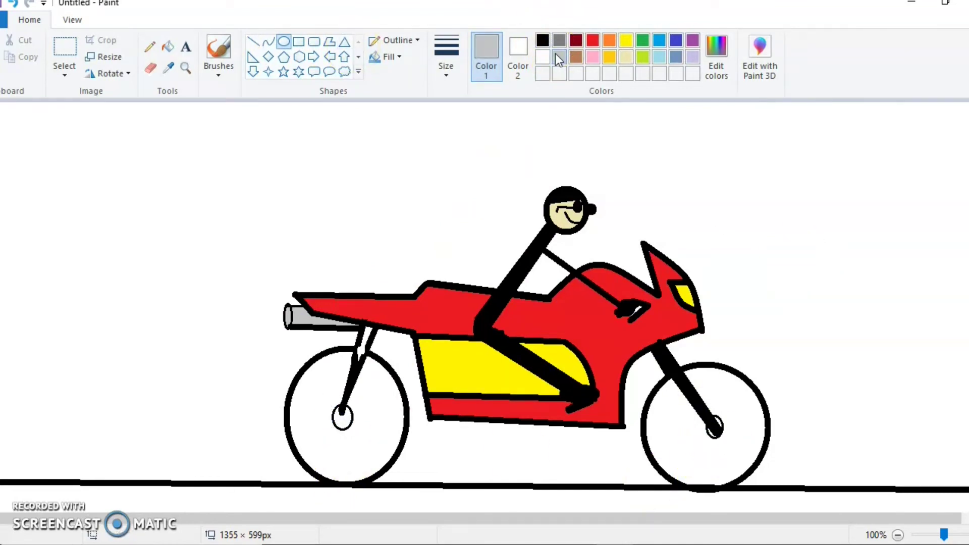
pyautogui.click(168, 46)
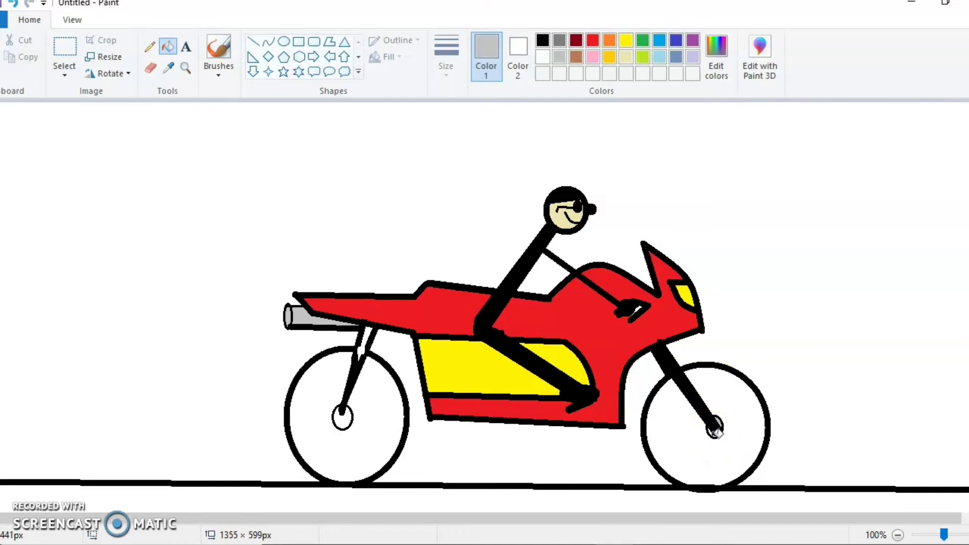
pyautogui.click(716, 430)
pyautogui.click(220, 53)
pyautogui.hotkey('ctrl', 'z')
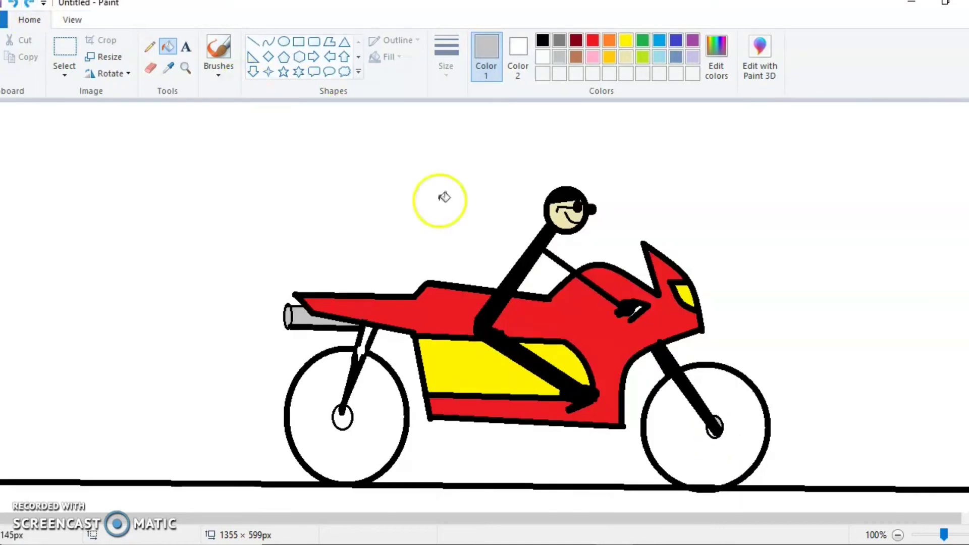
pyautogui.click(342, 417)
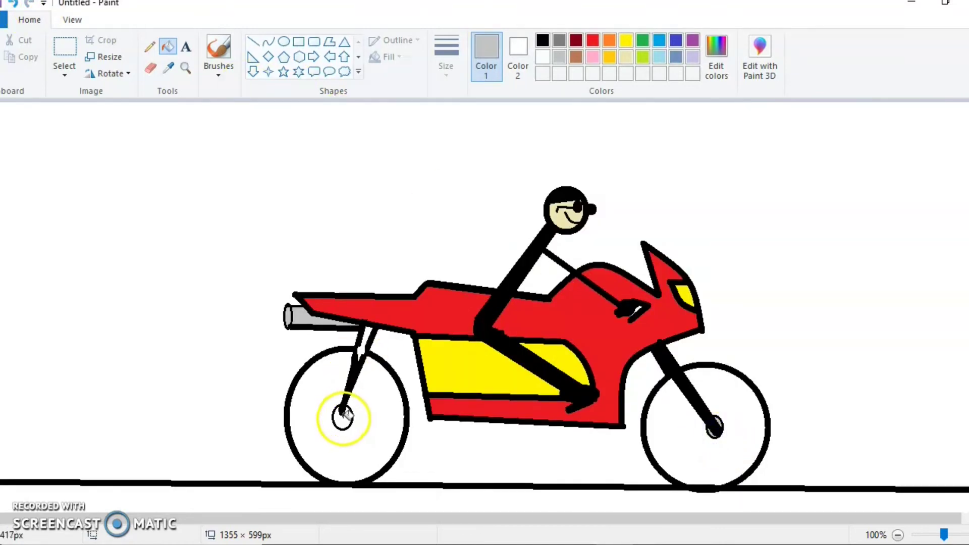
# Fill the front and rear wheels with black, and the strut above the rear wheel with light gray
pyautogui.click(543, 40)
pyautogui.click(755, 434)
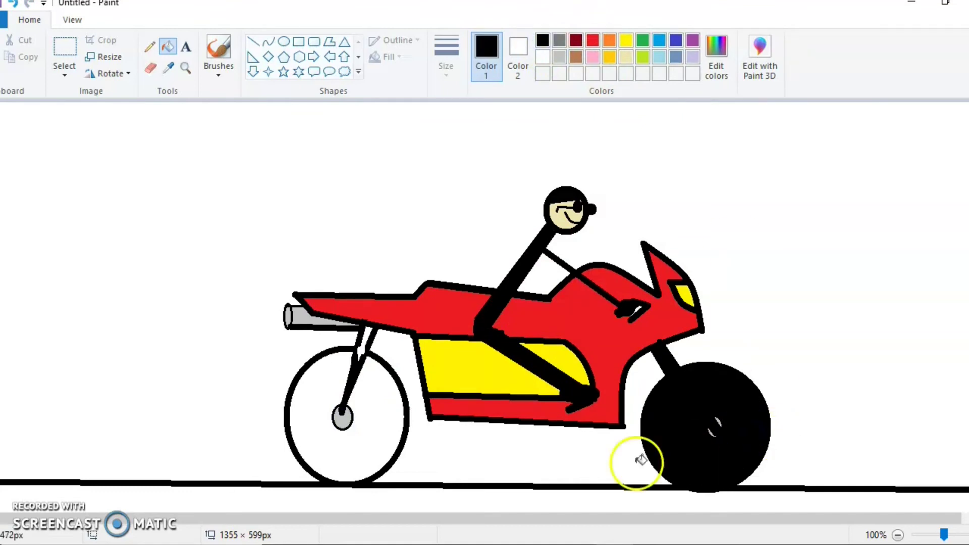
pyautogui.click(385, 435)
pyautogui.click(559, 56)
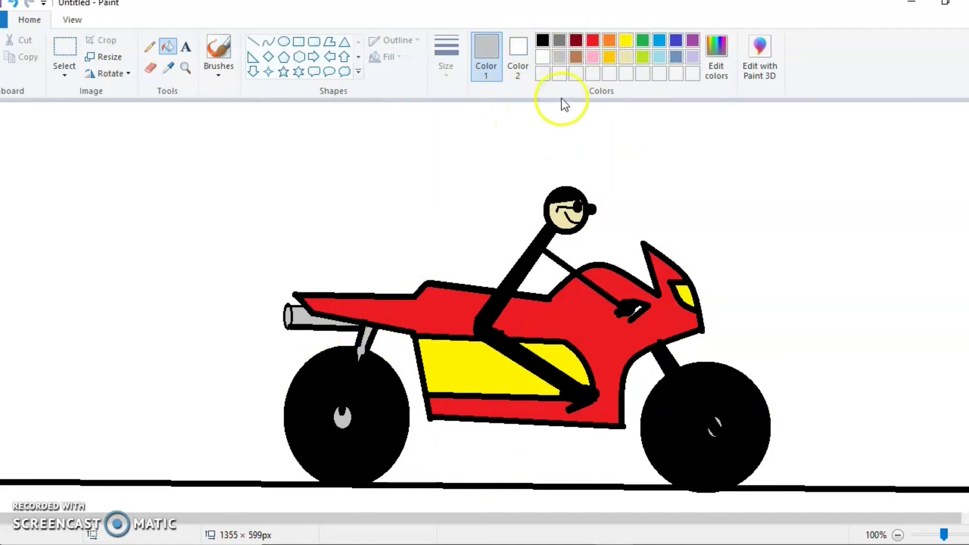
# Fill the sky, the strip below the ground line and the gap under the rider's arm with light turquoise
pyautogui.click(659, 57)
pyautogui.click(782, 299)
pyautogui.click(562, 474)
pyautogui.click(555, 273)
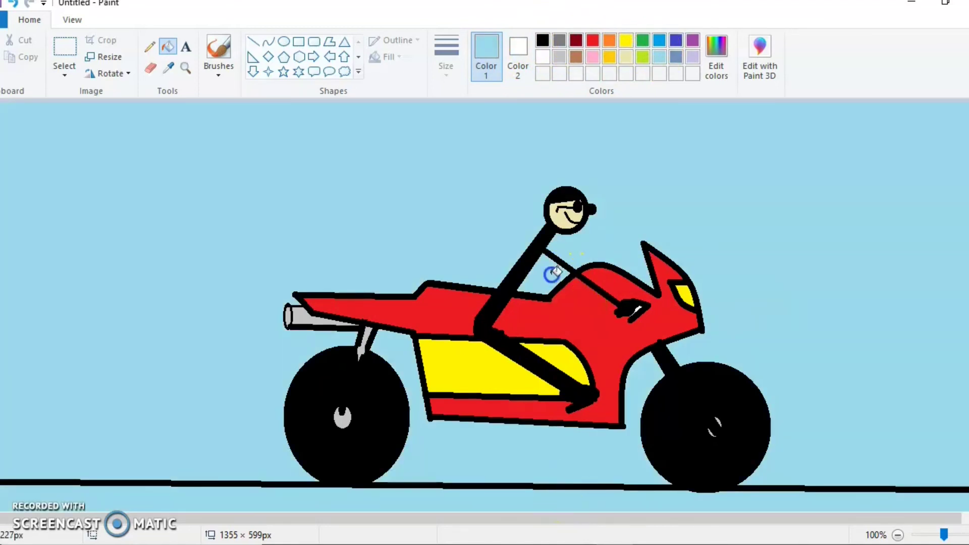
pyautogui.click(559, 186)
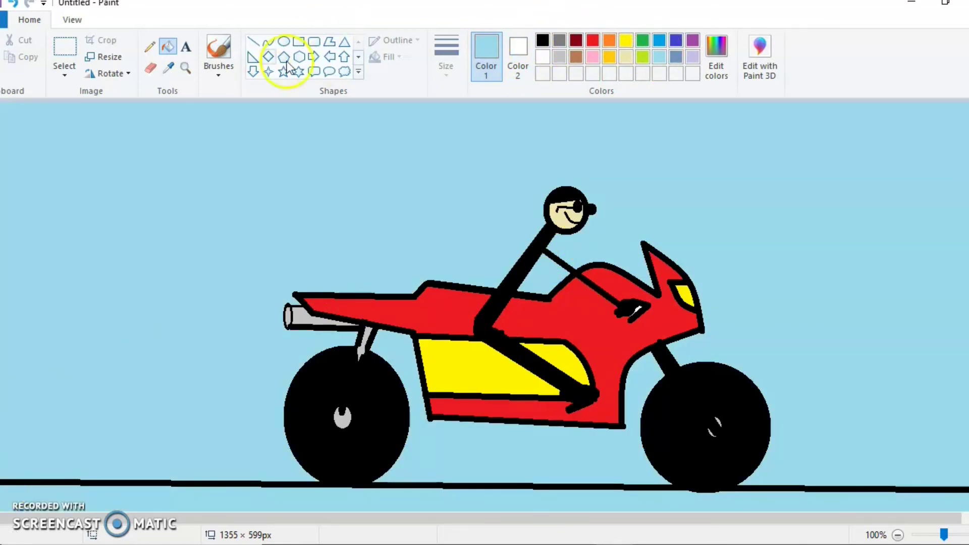
# Set up the Line tool with black as the drawing color
pyautogui.click(254, 40)
pyautogui.click(542, 40)
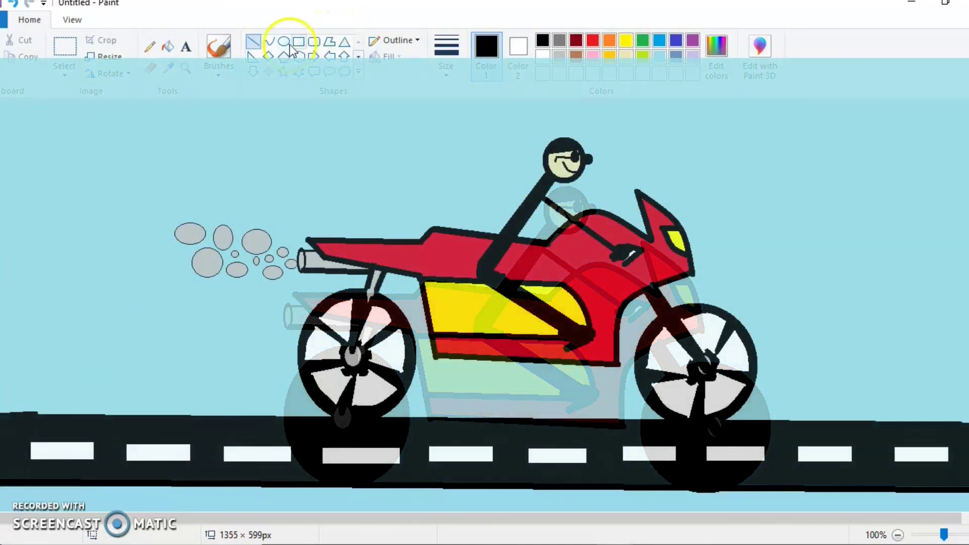
pyautogui.click(168, 46)
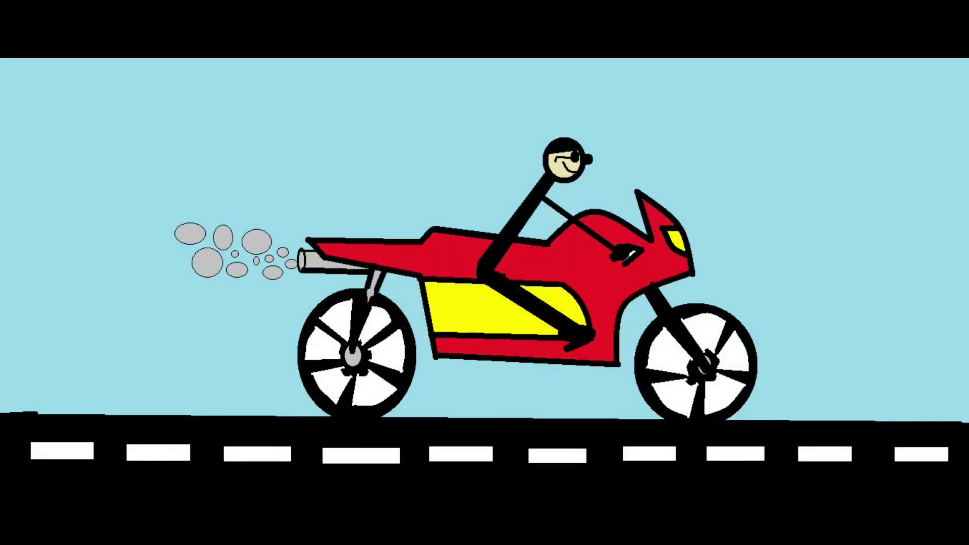